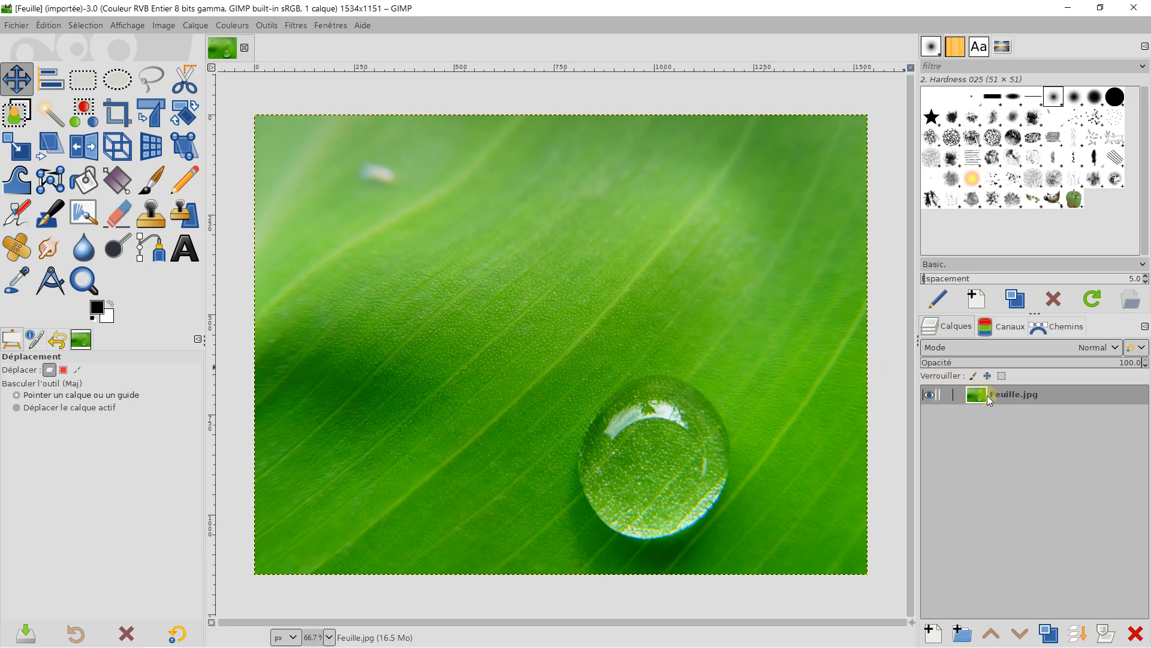
Step: Duplicate the Feuille.jpg layer and activate the Clone tool
{"action": "right_click", "coordinate": [995, 392]}
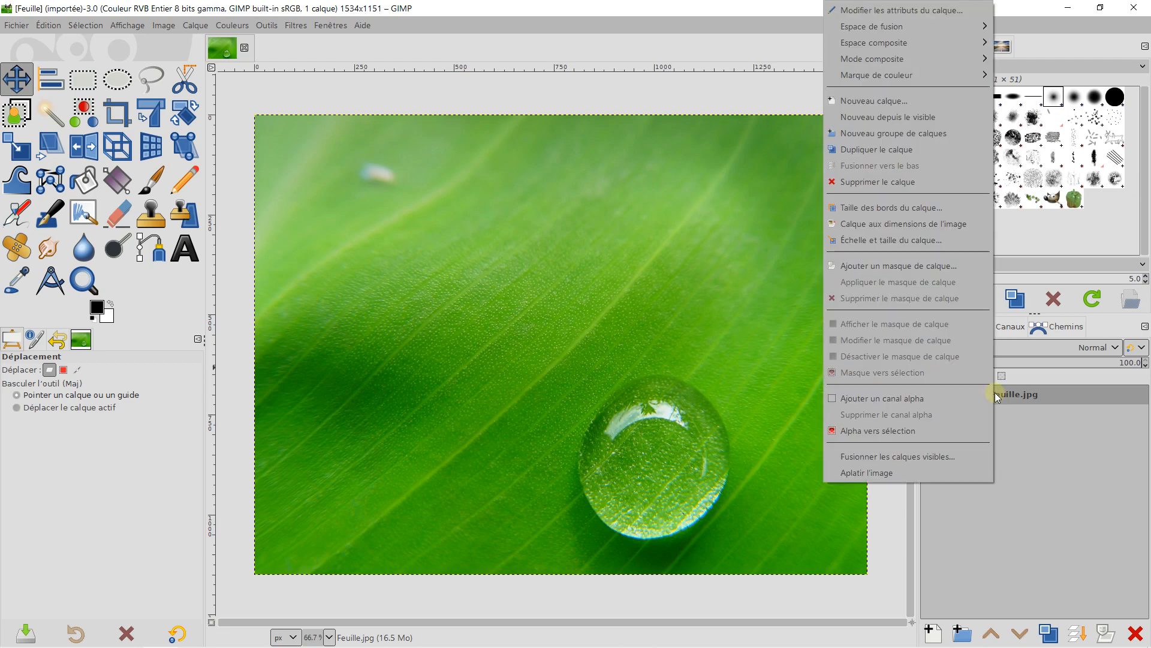
{"action": "left_click", "coordinate": [859, 149]}
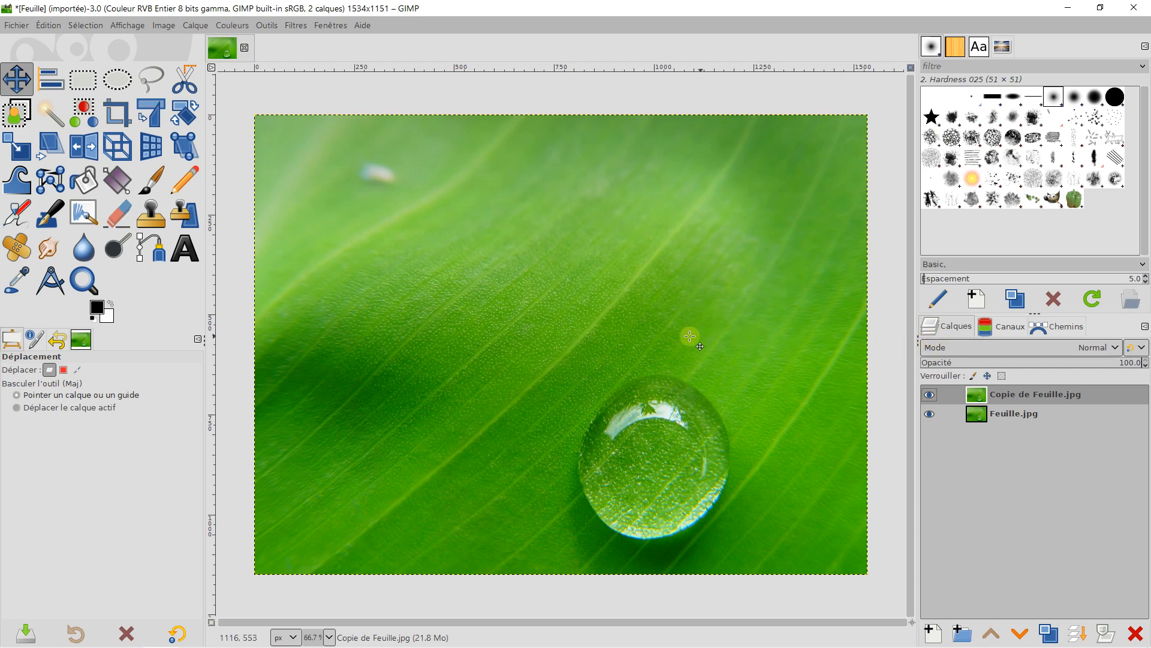
{"action": "left_click", "coordinate": [151, 213]}
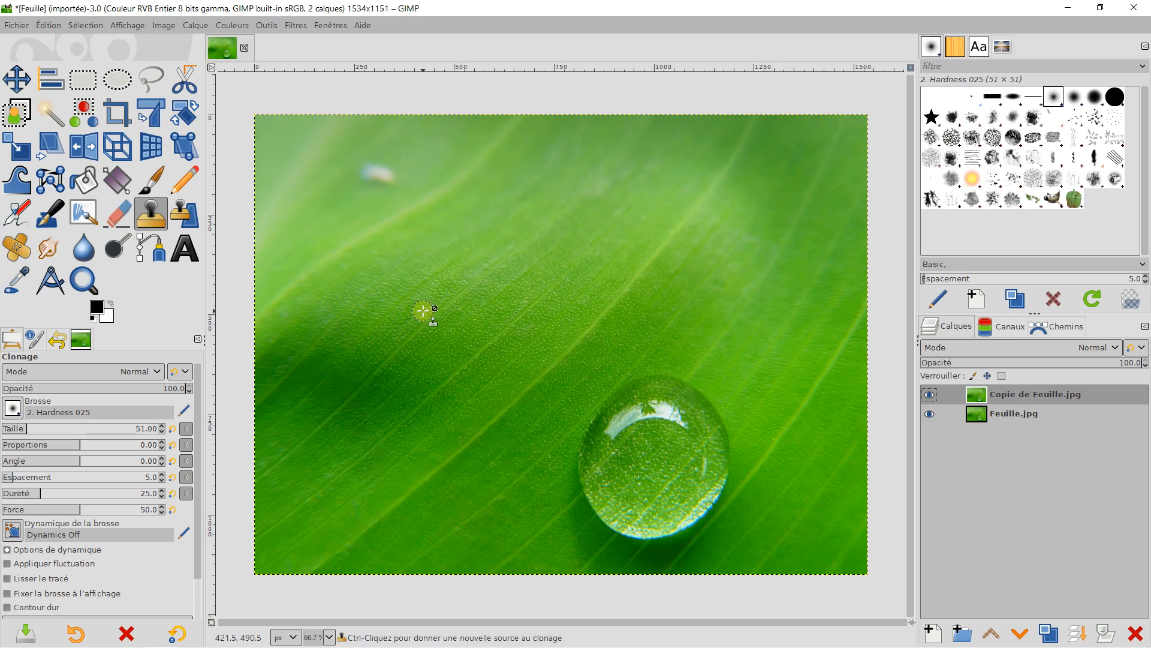
Step: Clone the water droplet onto the upper-left area of the leaf using the 2. Hardness 100 brush at size 466
{"action": "left_click", "coordinate": [15, 410]}
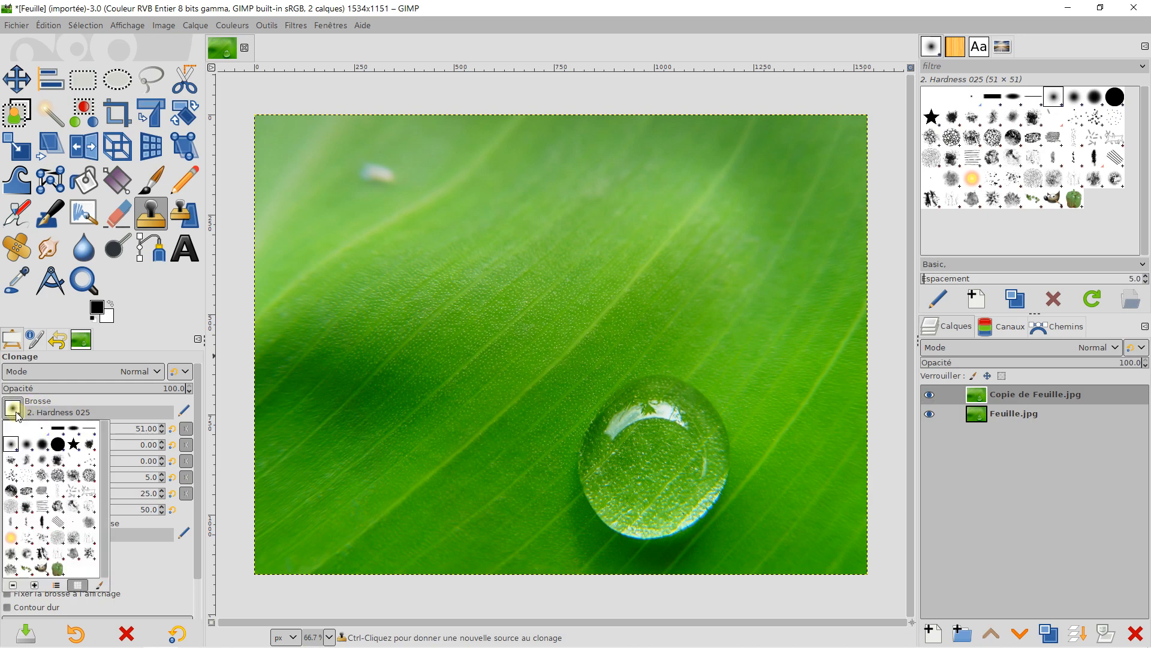
{"action": "left_click", "coordinate": [58, 444]}
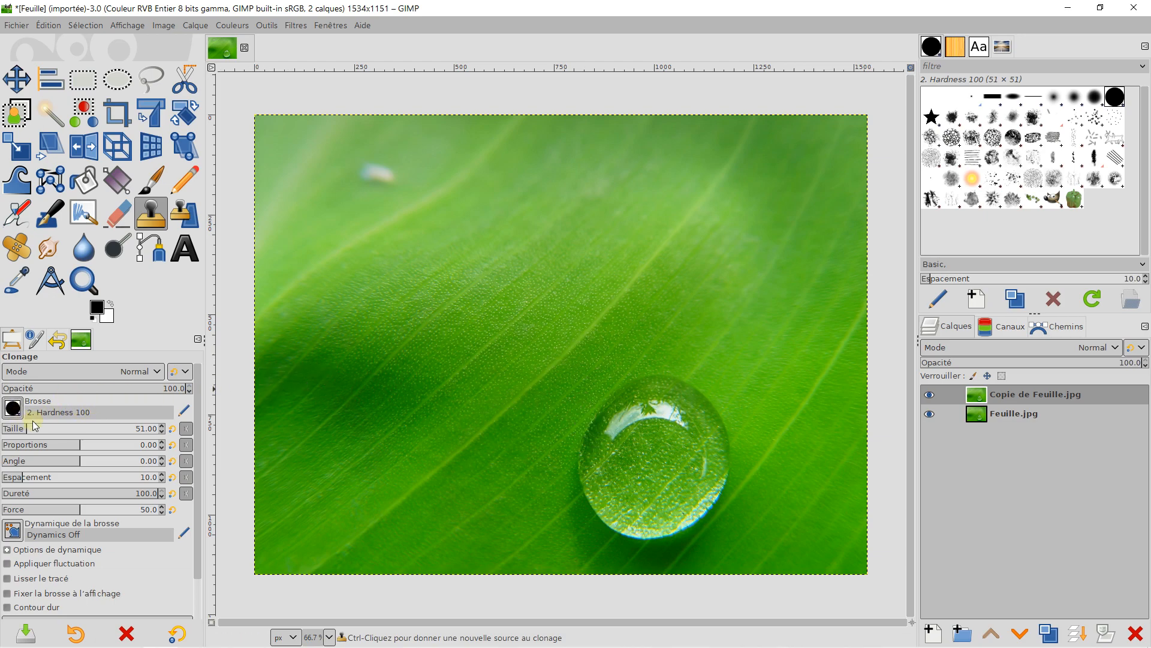
{"action": "left_click", "coordinate": [71, 428]}
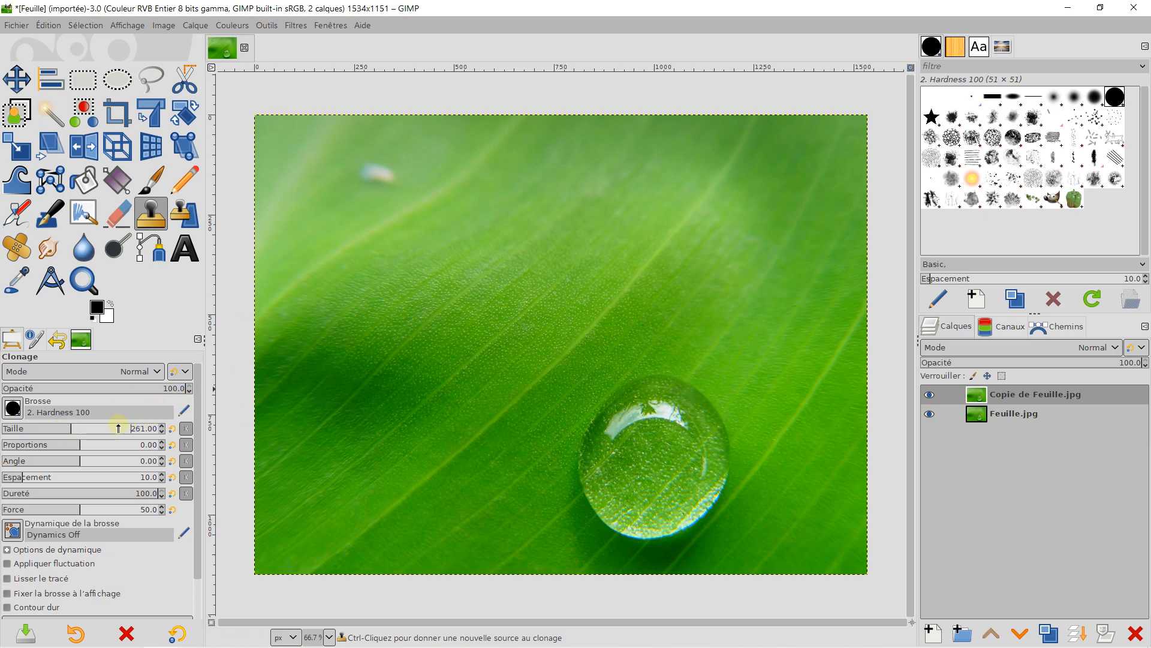
{"action": "left_click", "coordinate": [99, 428]}
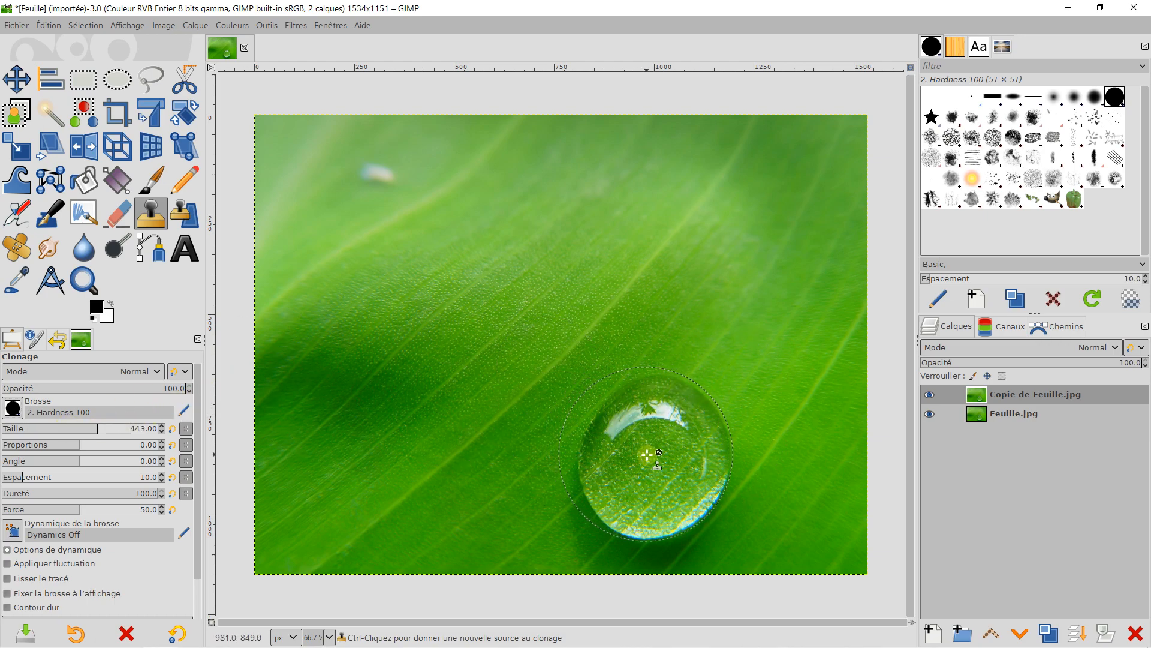
{"action": "left_click", "coordinate": [100, 429]}
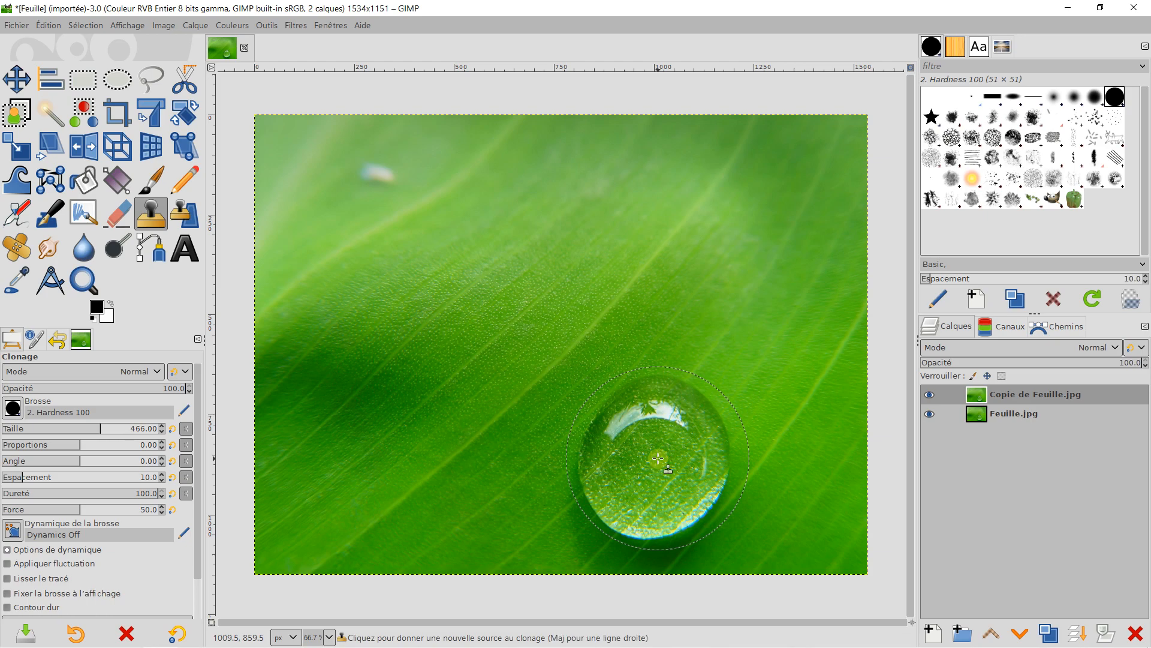
{"action": "left_click", "coordinate": [658, 458], "text": "ctrl"}
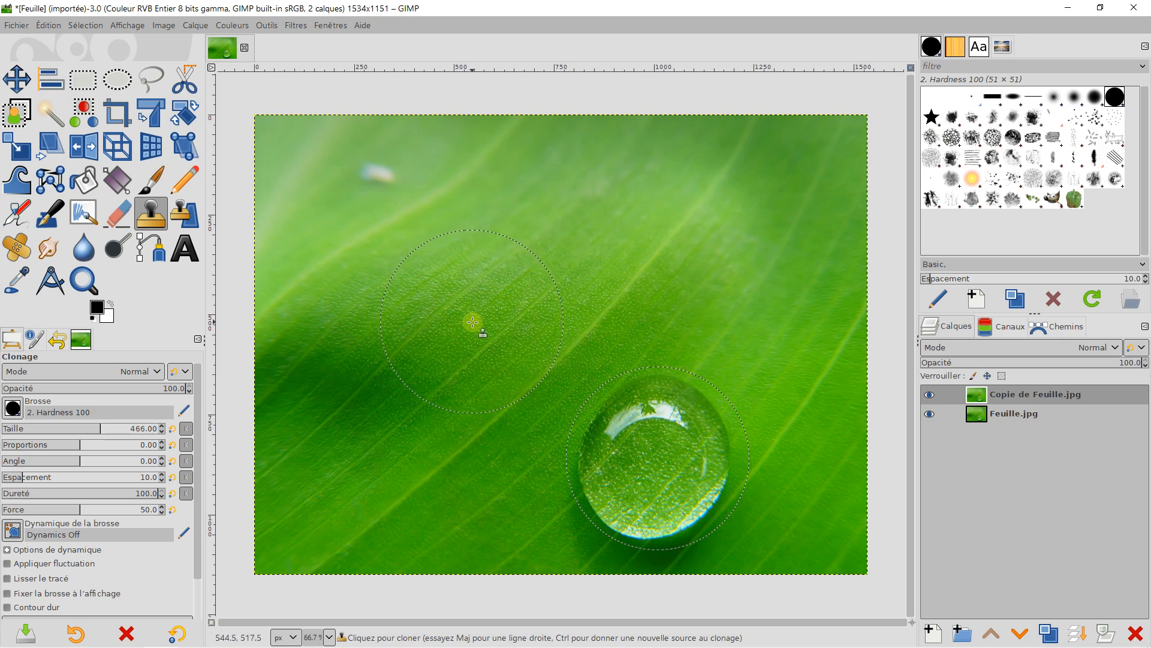
{"action": "left_click", "coordinate": [509, 289]}
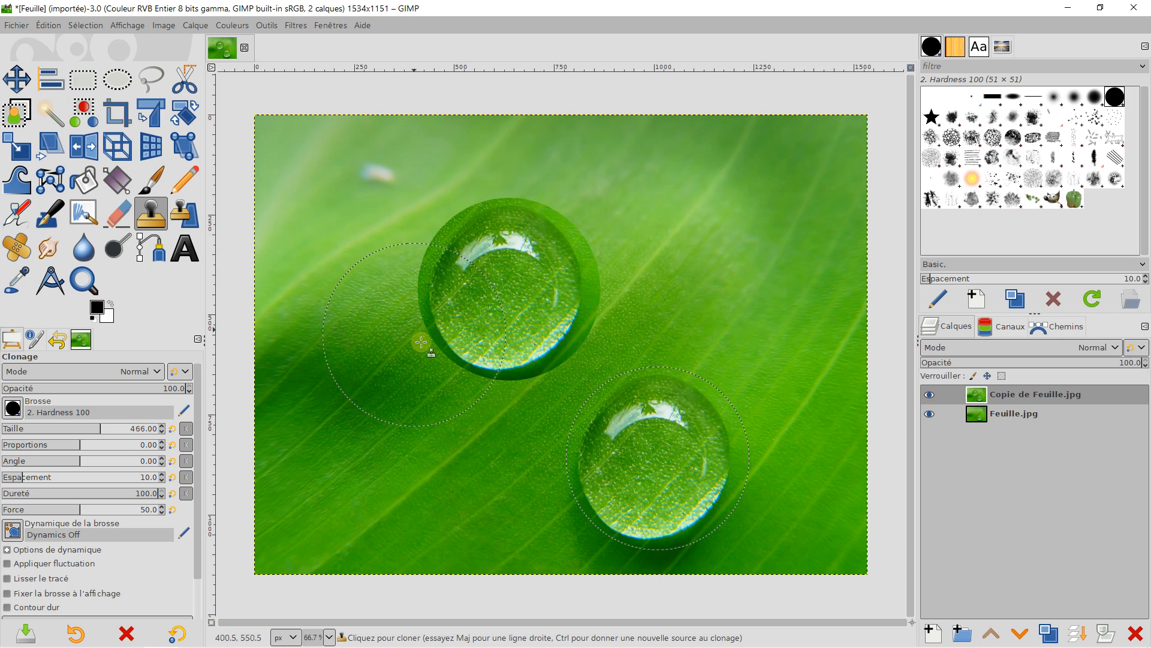
Step: Undo the cloned droplet and the layer duplication
{"action": "left_click", "coordinate": [49, 25]}
{"action": "left_click", "coordinate": [54, 45]}
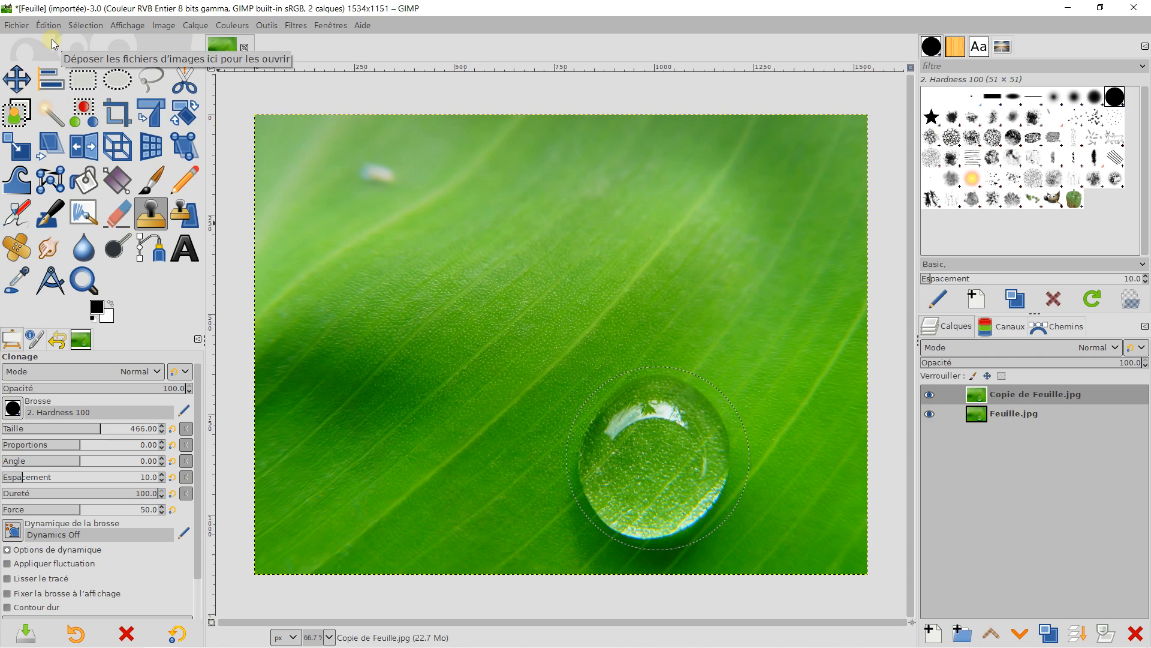
{"action": "left_click", "coordinate": [49, 26]}
{"action": "left_click", "coordinate": [54, 45]}
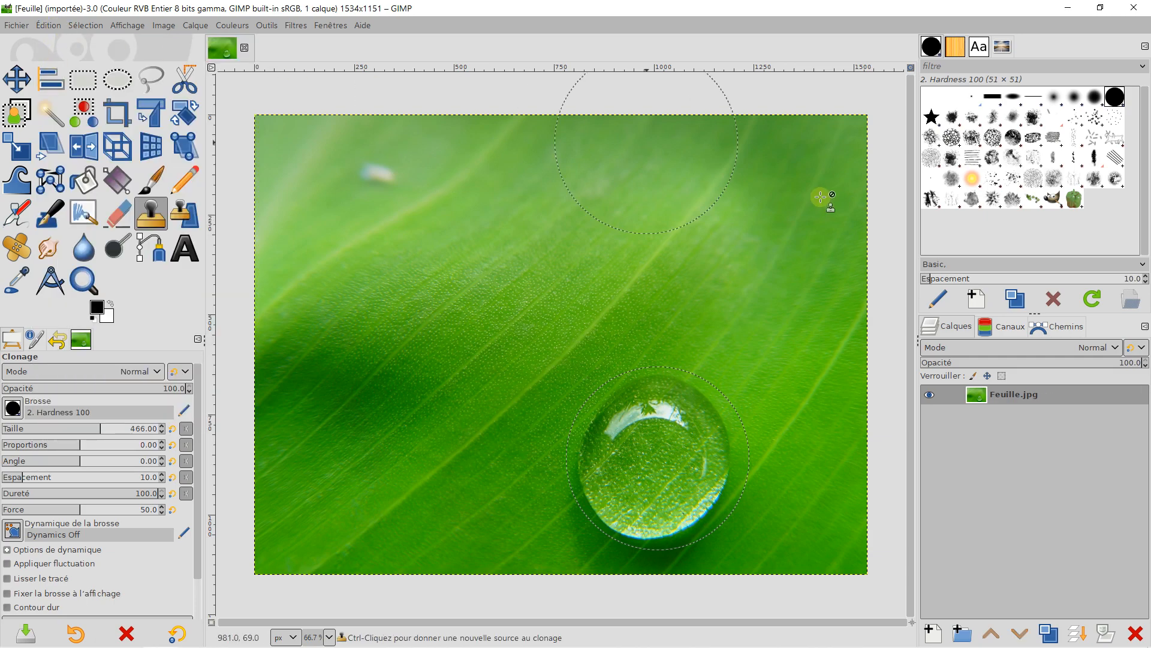
Step: Duplicate the Feuille.jpg layer and set the Clone tool to the 2. Hardness 025 brush at size 554
{"action": "right_click", "coordinate": [984, 393]}
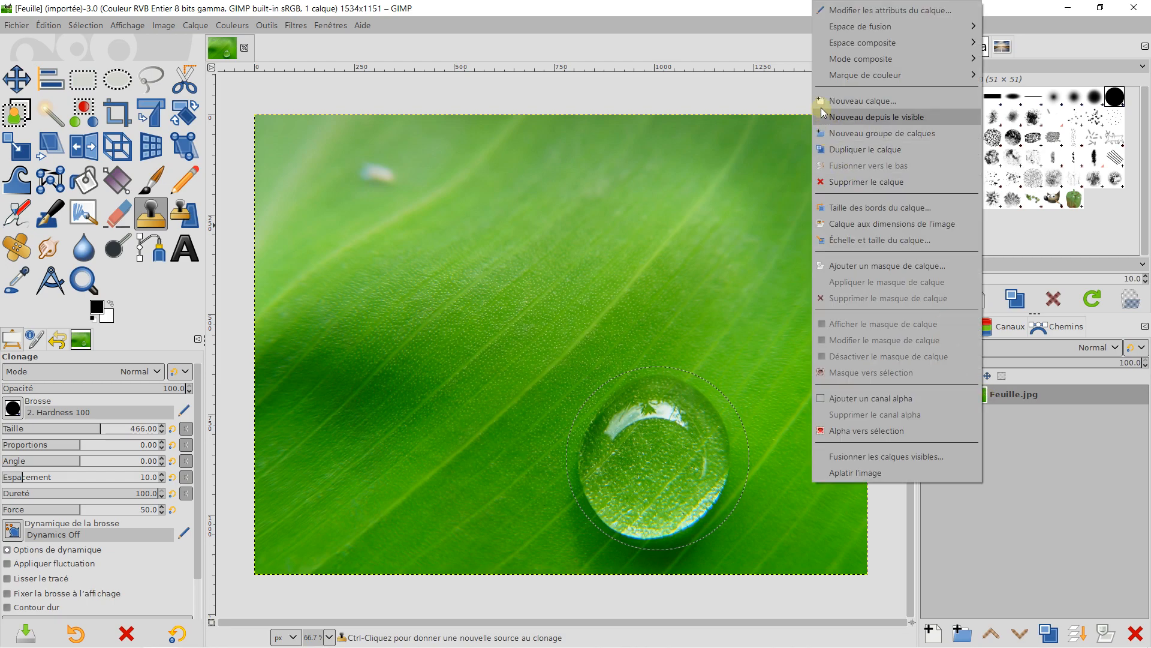
{"action": "left_click", "coordinate": [865, 149]}
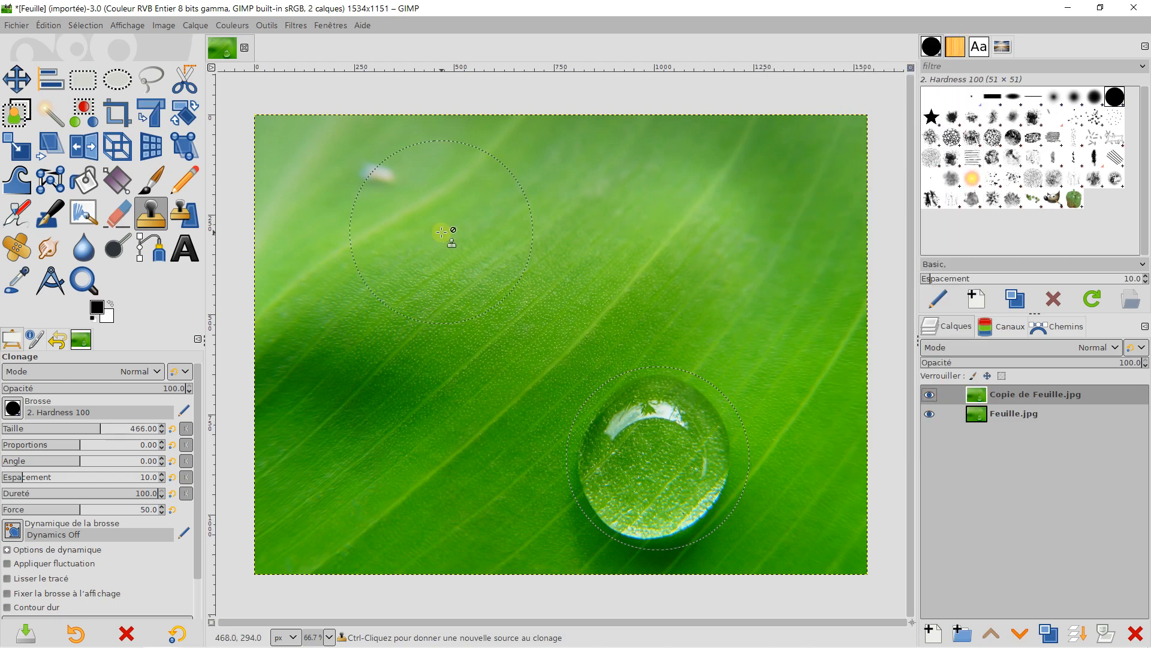
{"action": "left_click", "coordinate": [12, 409]}
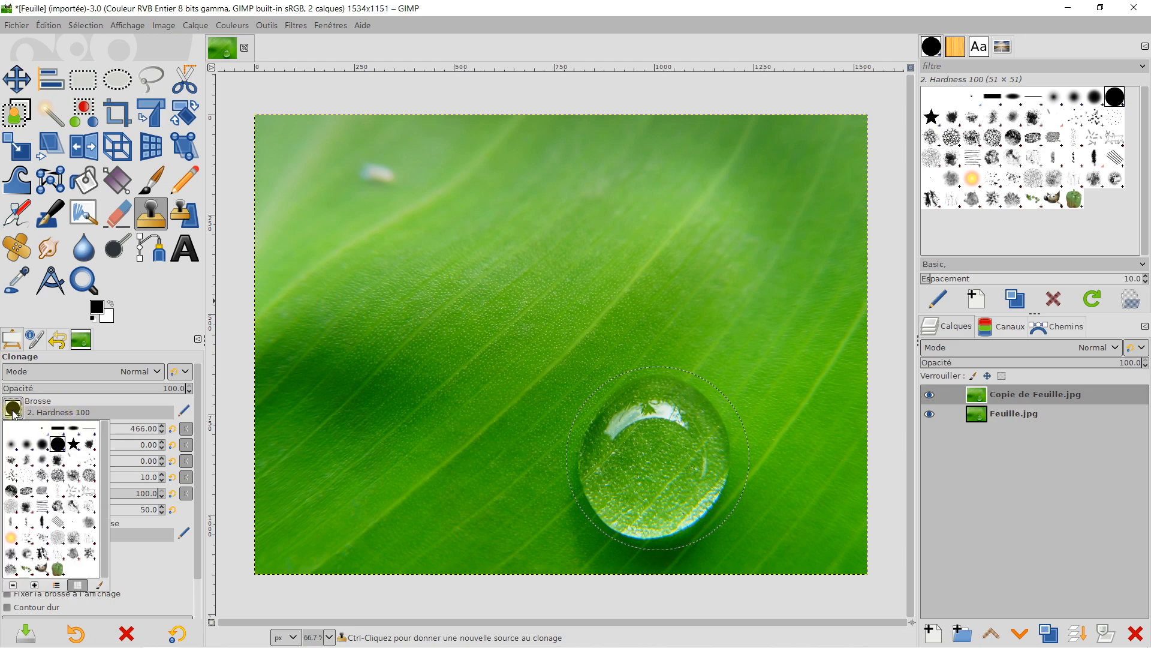
{"action": "left_click", "coordinate": [12, 444]}
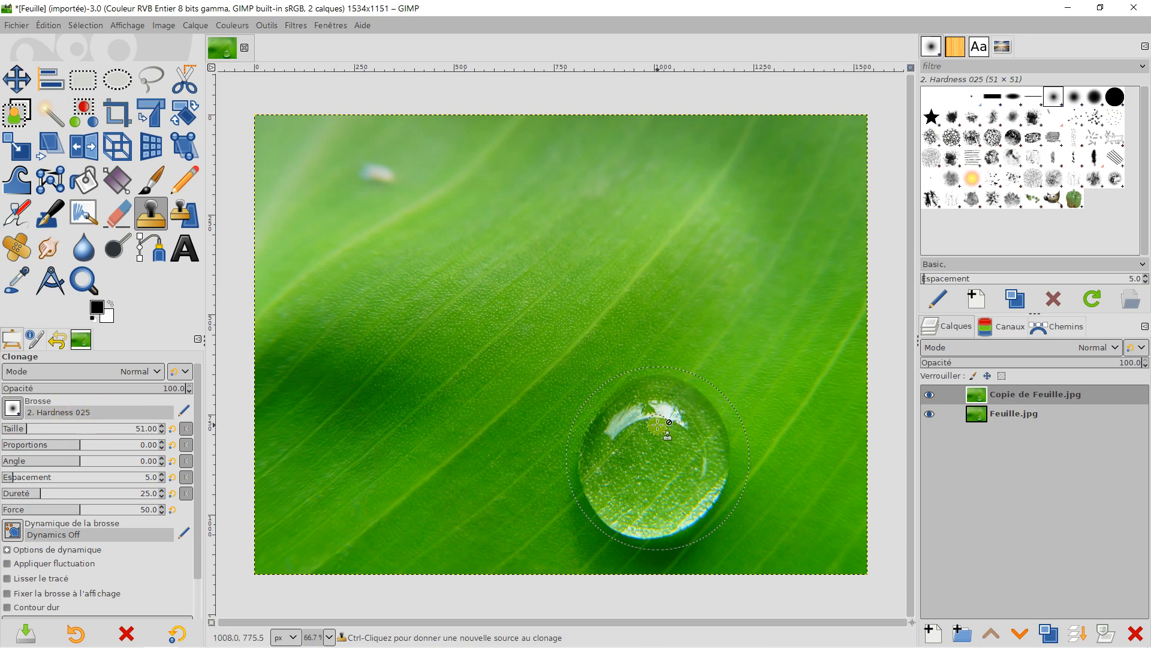
{"action": "left_click_drag", "start_coordinate": [109, 422], "coordinate": [113, 429]}
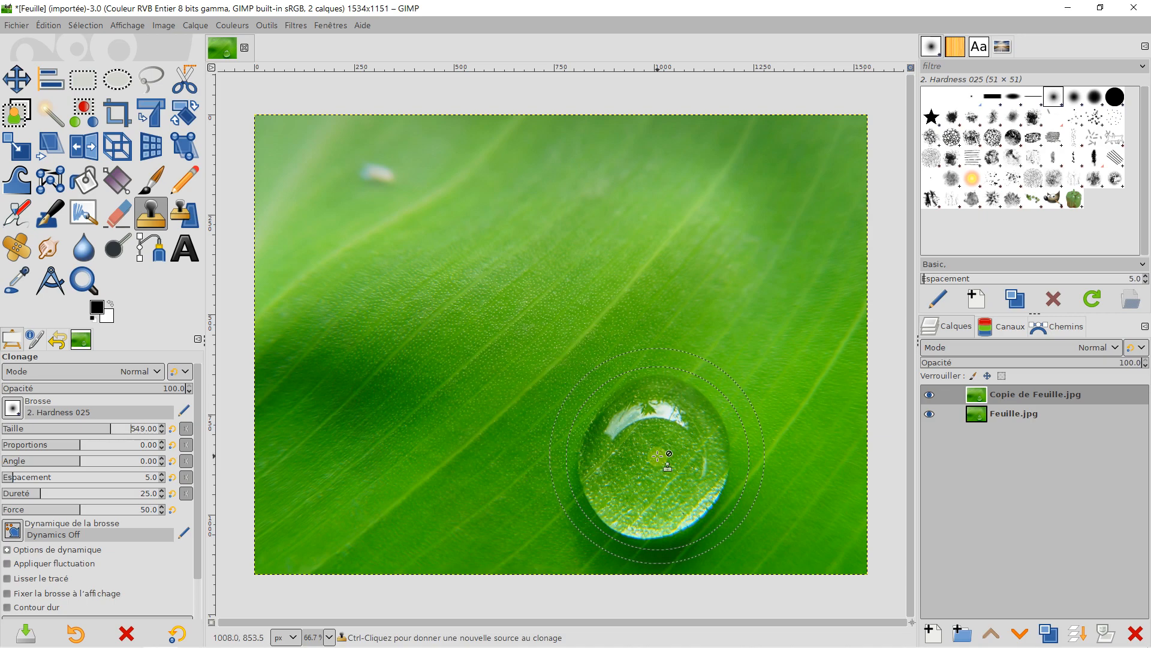
{"action": "scroll", "coordinate": [112, 428], "scroll_direction": "up", "scroll_amount": 5}
Step: Sample the water droplet as clone source, stamp it on the upper-left area of the leaf and undo the stamp
{"action": "left_click", "coordinate": [663, 458], "text": "ctrl"}
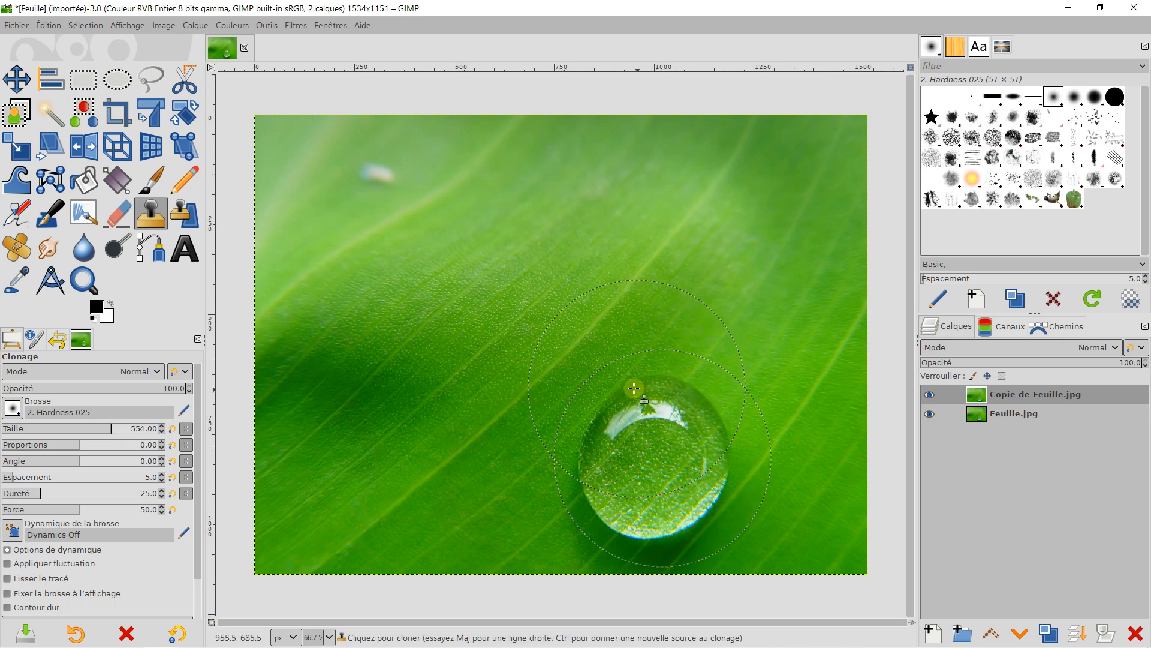
{"action": "left_click", "coordinate": [485, 282]}
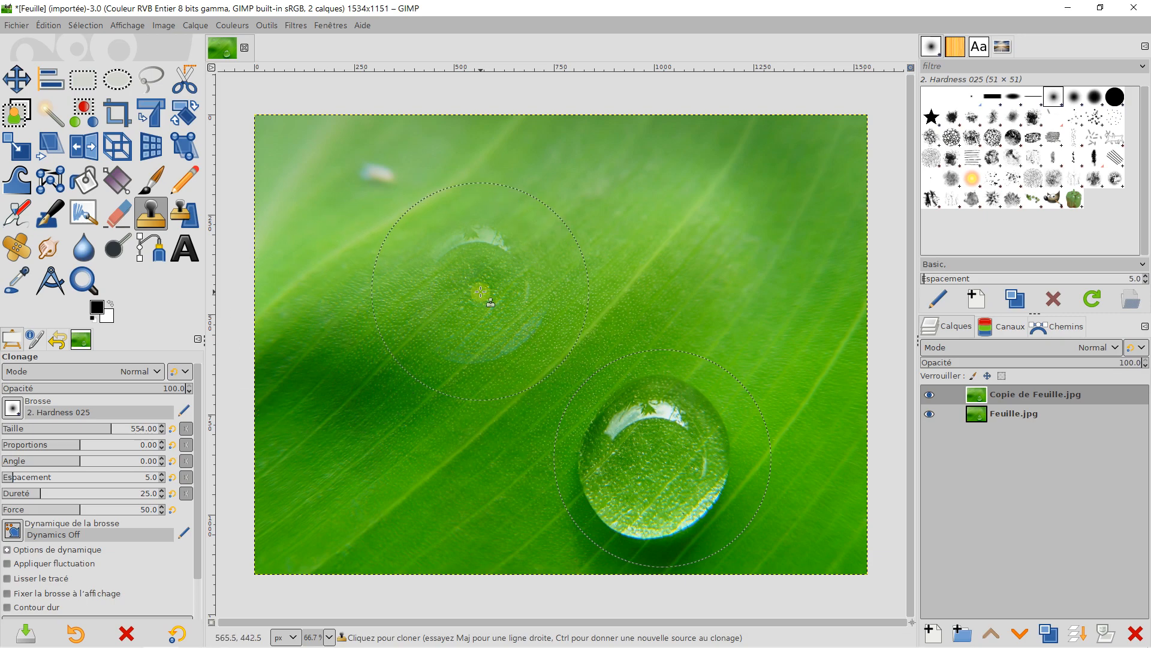
{"action": "left_click", "coordinate": [50, 27]}
{"action": "left_click", "coordinate": [66, 41]}
Step: Try cloning the droplet onto the upper-left leaf area with hardness 84 and force 88, and undo the stamp
{"action": "left_click_drag", "start_coordinate": [98, 493], "coordinate": [139, 509]}
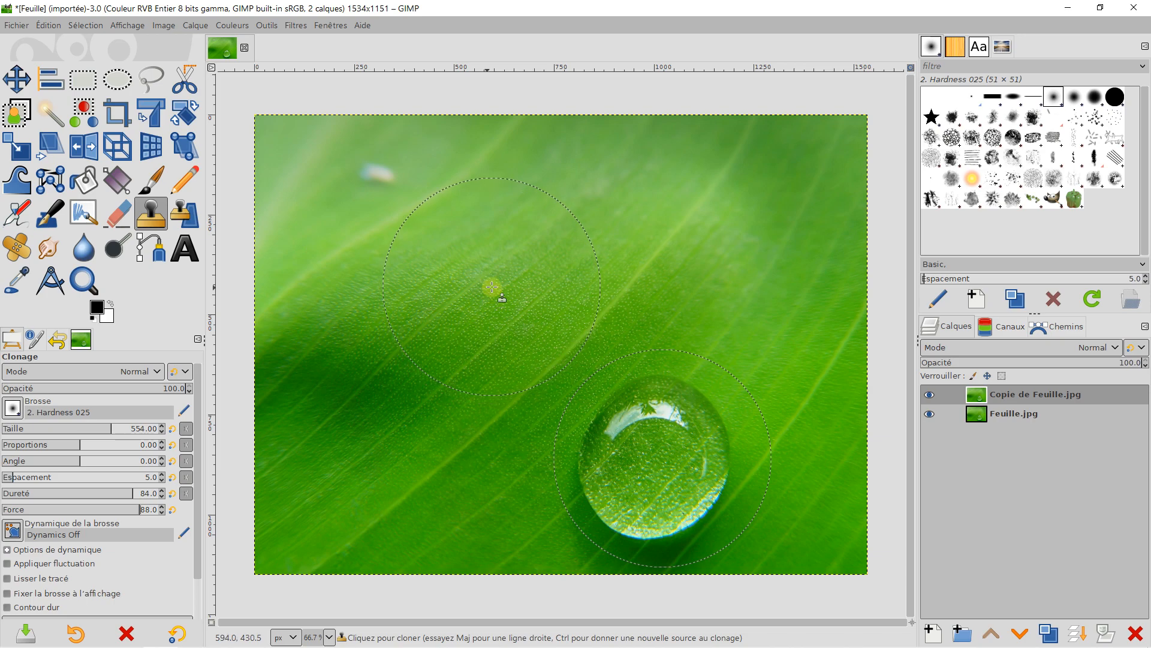
{"action": "left_click", "coordinate": [481, 334]}
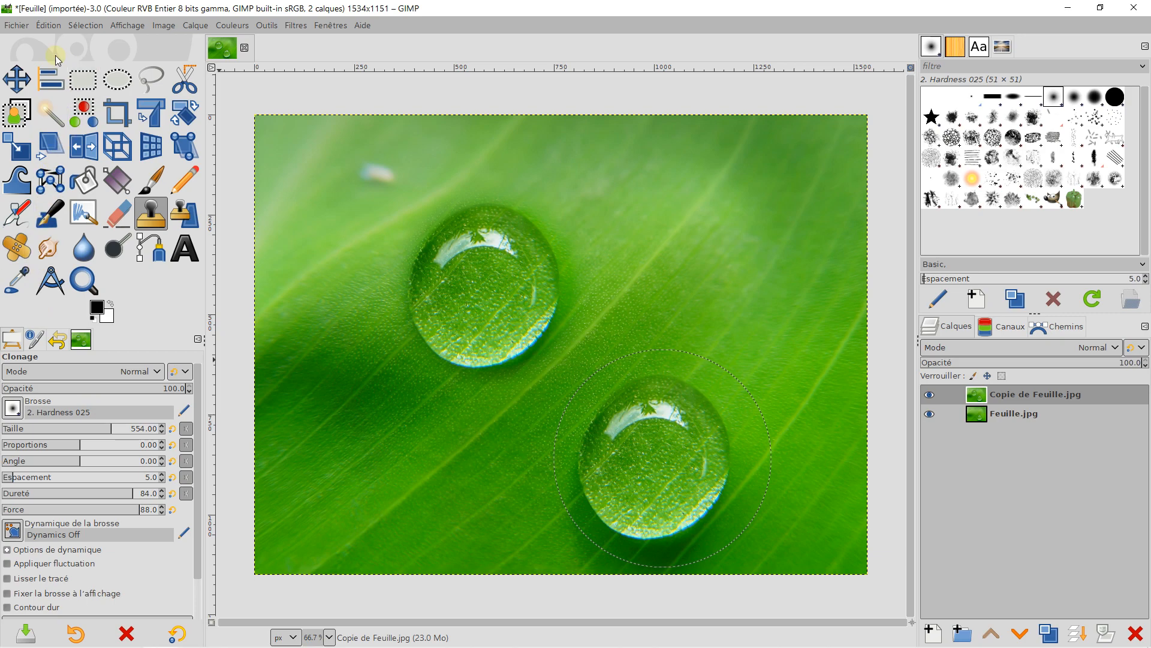
{"action": "left_click", "coordinate": [46, 29]}
{"action": "left_click", "coordinate": [65, 44]}
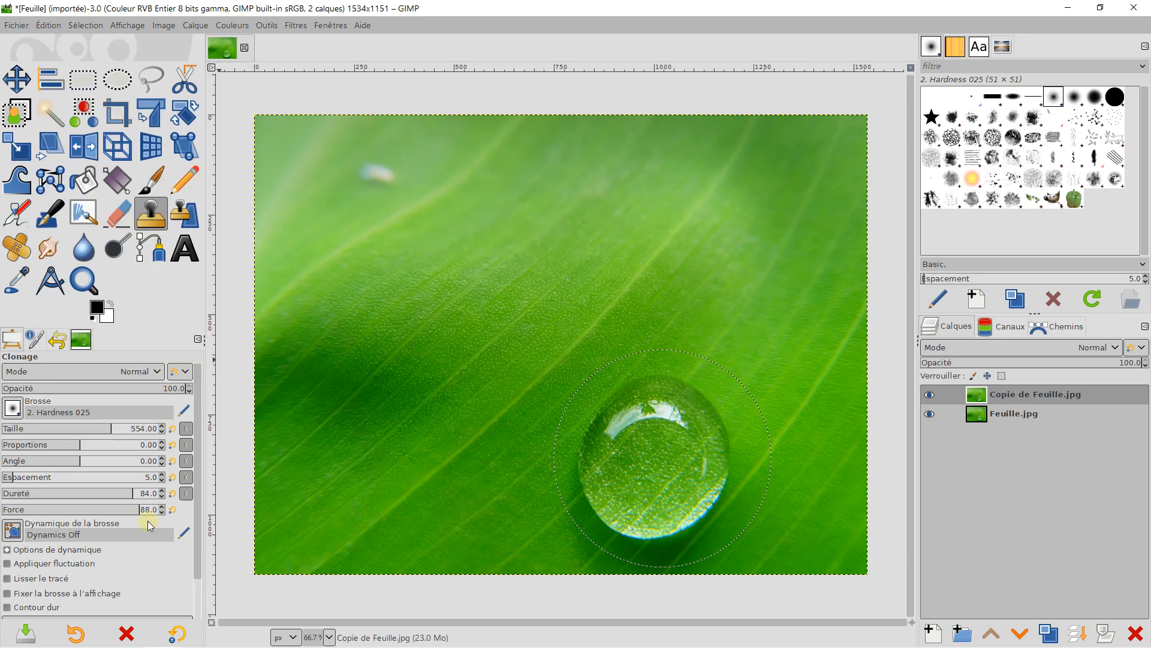
Step: Try cloning the droplet left of the original with hardness 76 and force 76, and undo the stamp
{"action": "left_click", "coordinate": [121, 491]}
{"action": "left_click", "coordinate": [126, 508]}
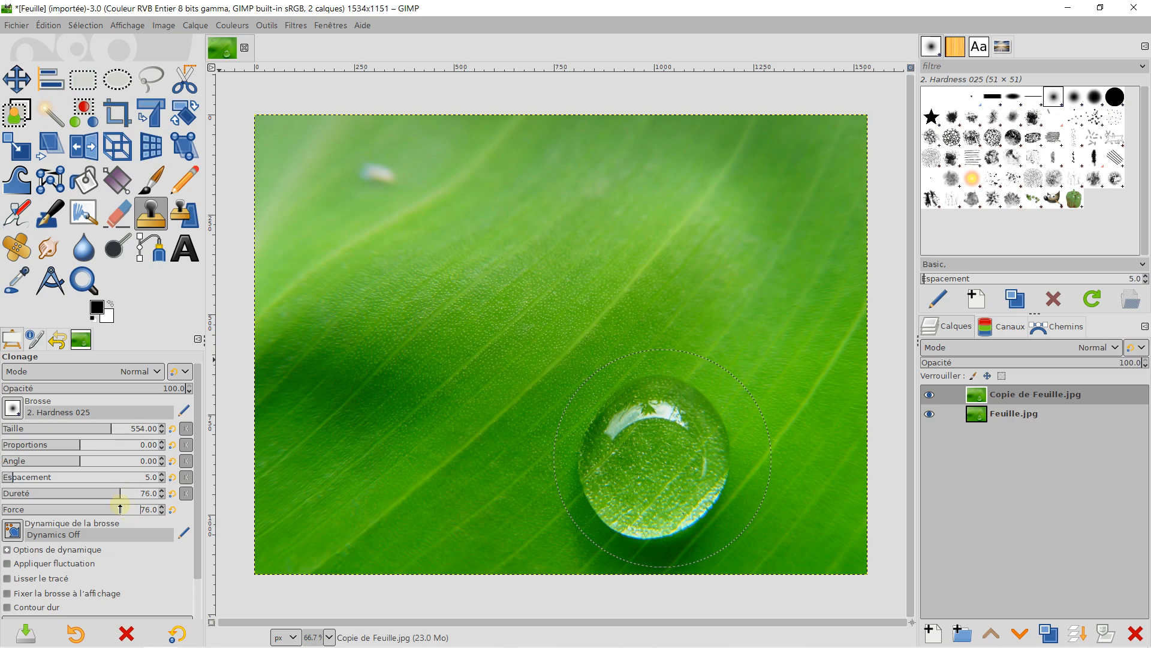
{"action": "left_click", "coordinate": [463, 325]}
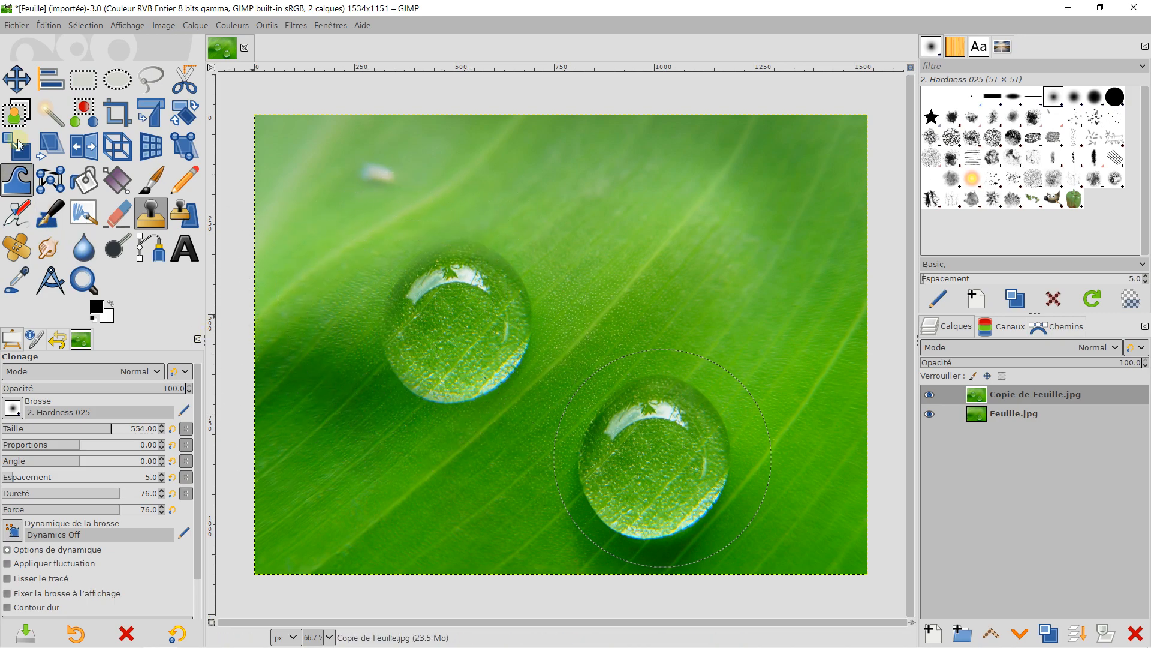
{"action": "left_click", "coordinate": [48, 25]}
{"action": "left_click", "coordinate": [66, 41]}
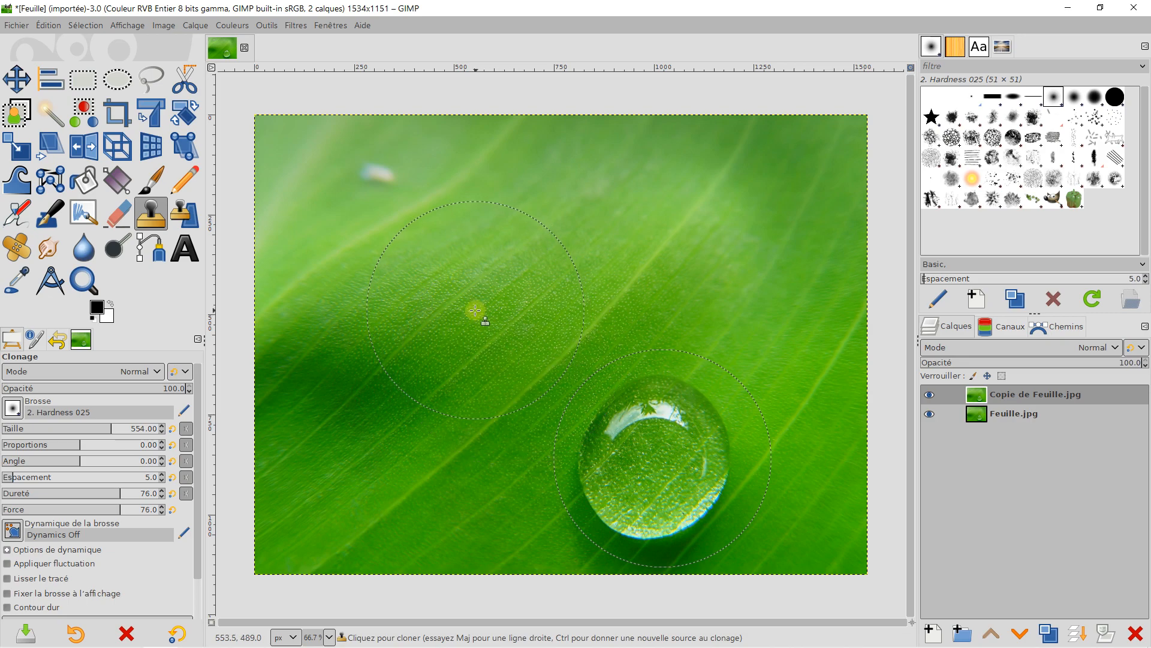
Step: Stamp another droplet copy with the same brush settings, and undo it together with the layer duplication
{"action": "left_click", "coordinate": [457, 326]}
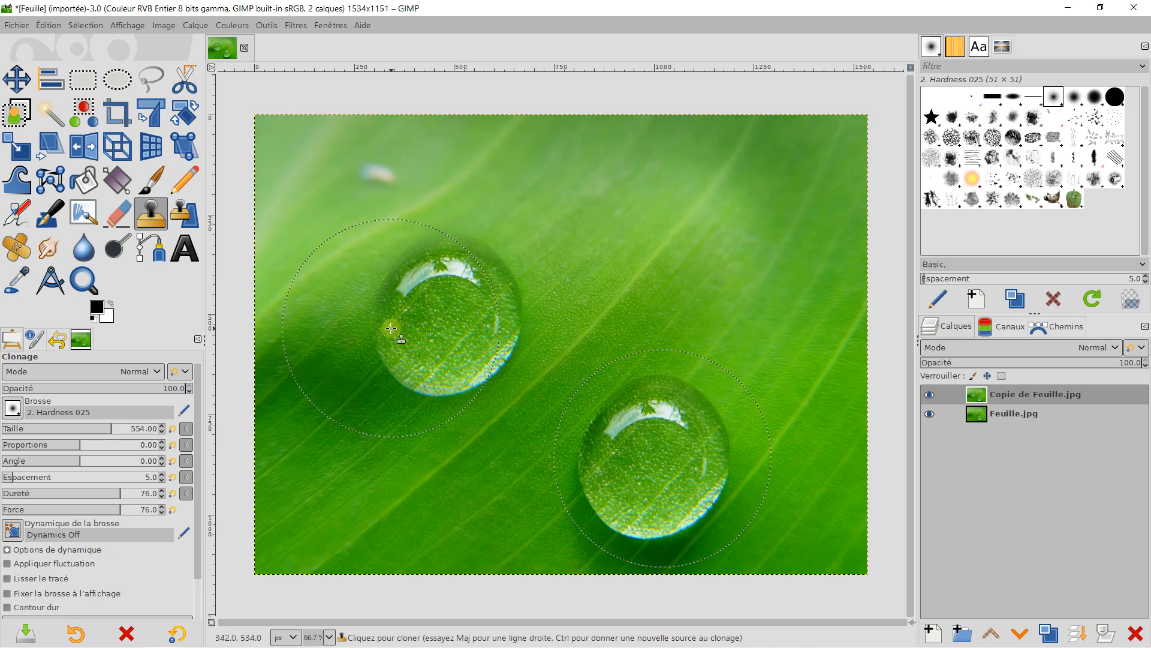
{"action": "left_click", "coordinate": [52, 28]}
{"action": "left_click", "coordinate": [56, 37]}
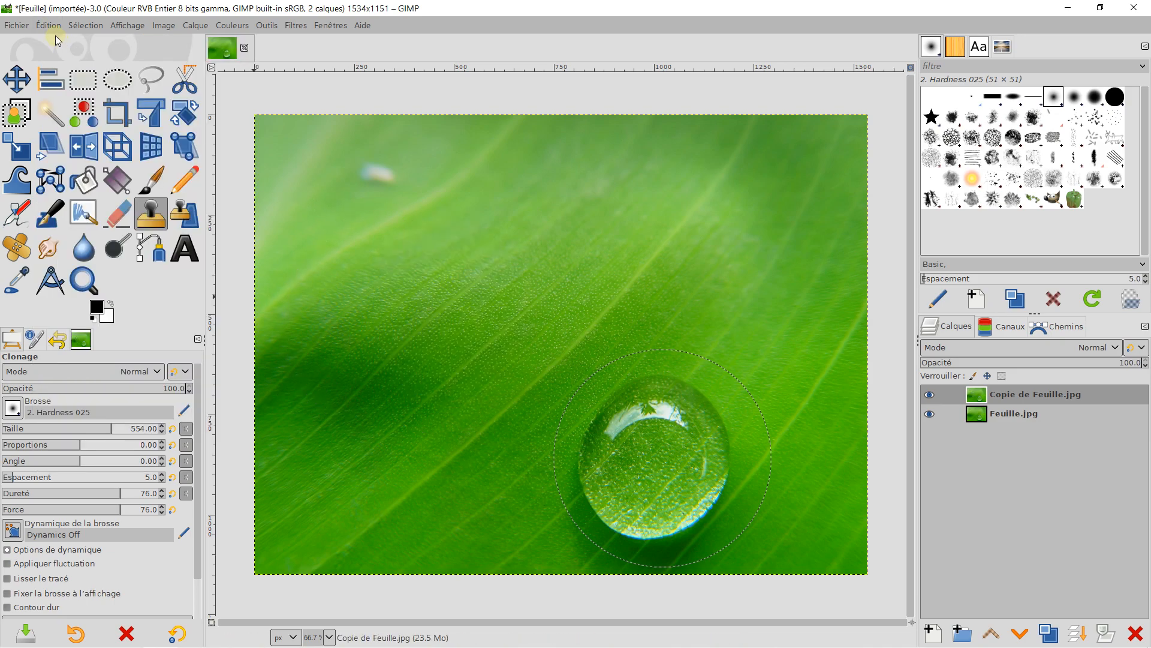
{"action": "left_click", "coordinate": [52, 28]}
{"action": "left_click", "coordinate": [55, 43]}
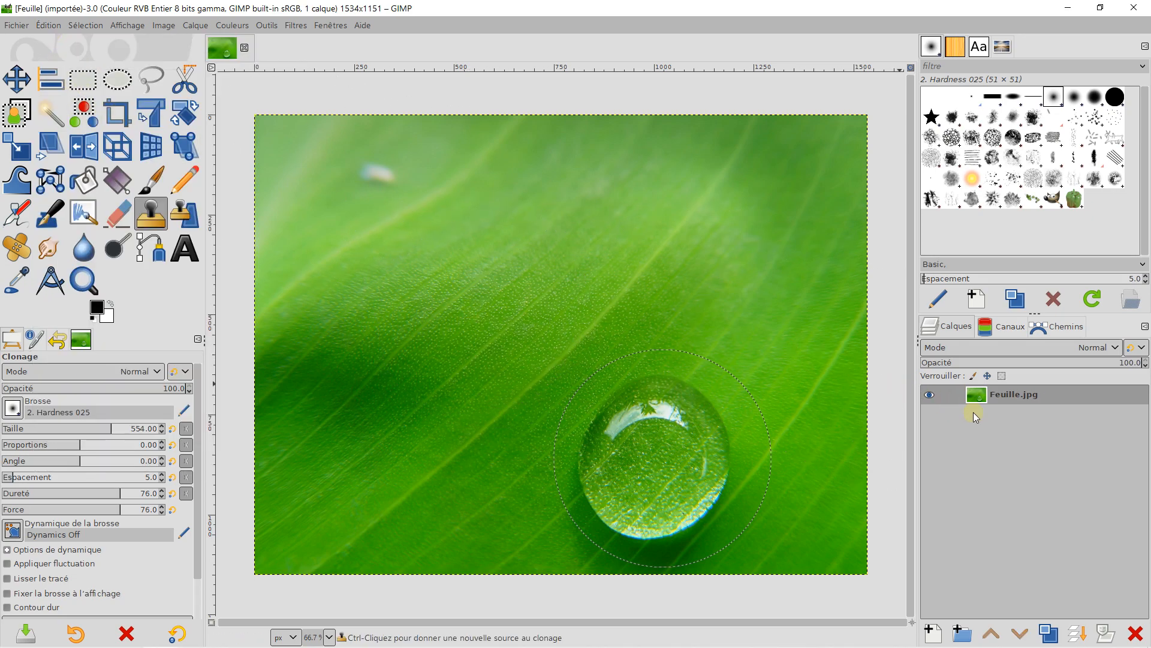
Step: Duplicate the Feuille.jpg layer and sample the plain leaf texture in the upper-left area as clone source
{"action": "right_click", "coordinate": [1002, 400]}
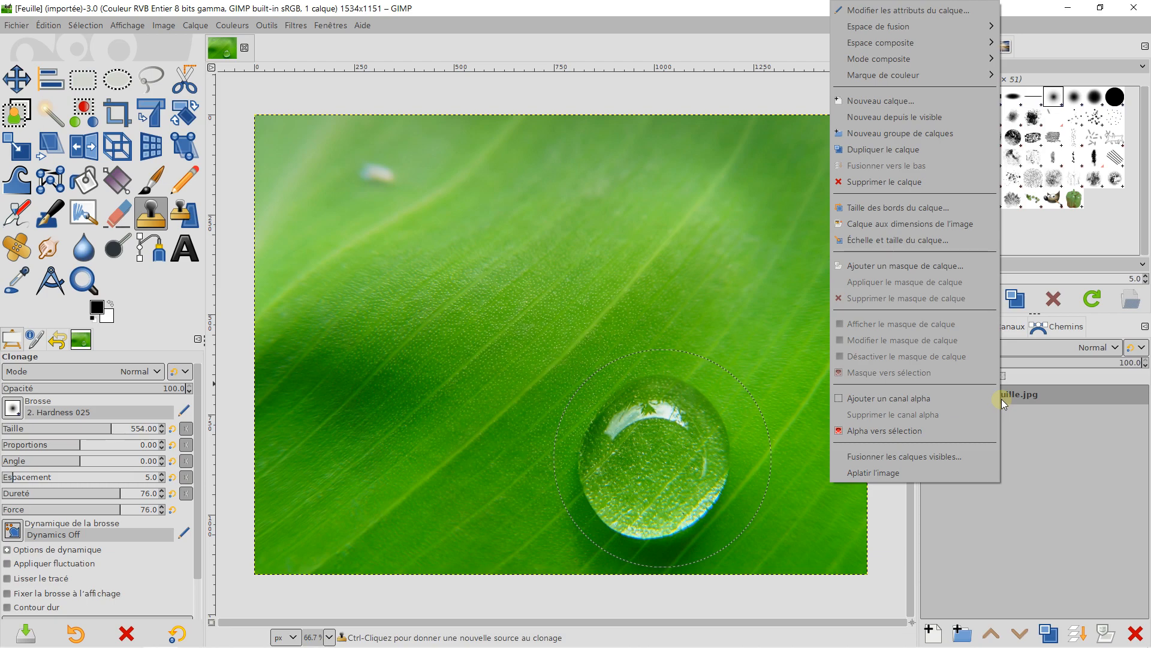
{"action": "left_click", "coordinate": [900, 148]}
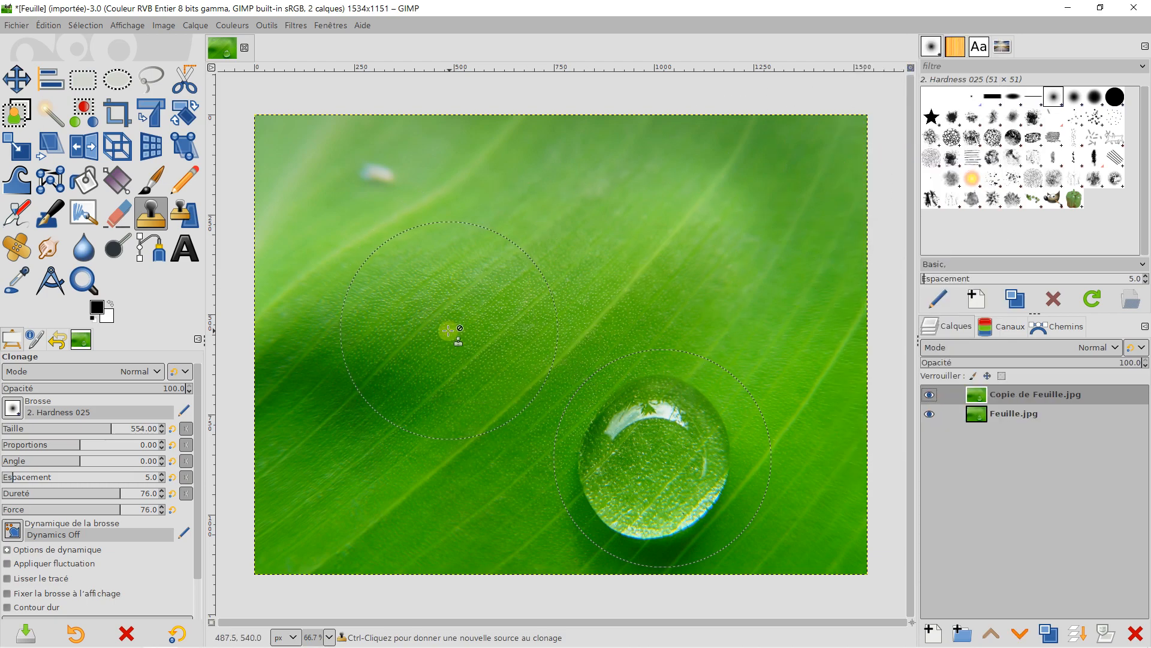
{"action": "left_click", "coordinate": [469, 307], "text": "ctrl"}
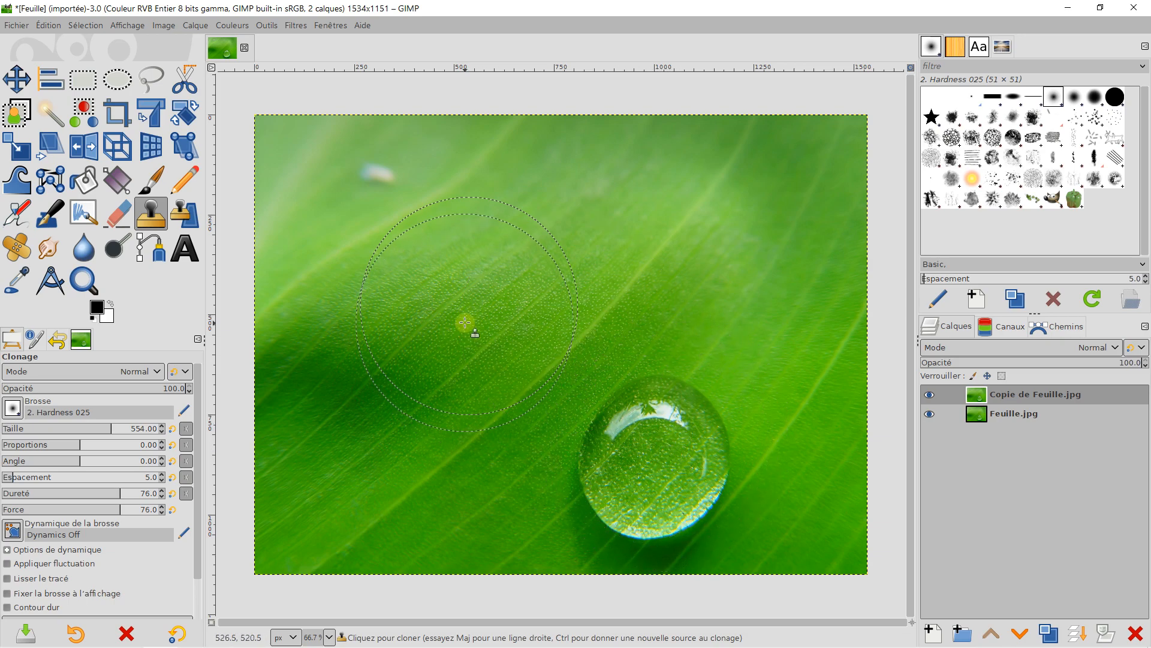
Step: Try covering the water droplet with the sampled leaf texture, and undo the stamp
{"action": "left_click", "coordinate": [654, 461]}
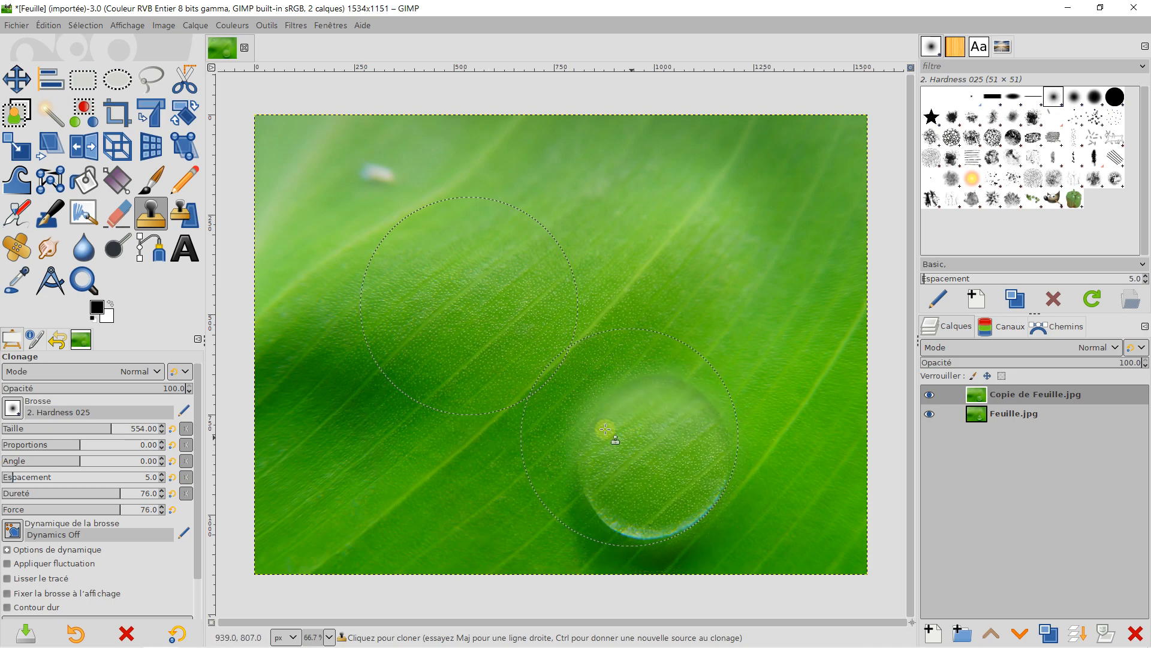
{"action": "left_click", "coordinate": [48, 25]}
{"action": "left_click", "coordinate": [51, 41]}
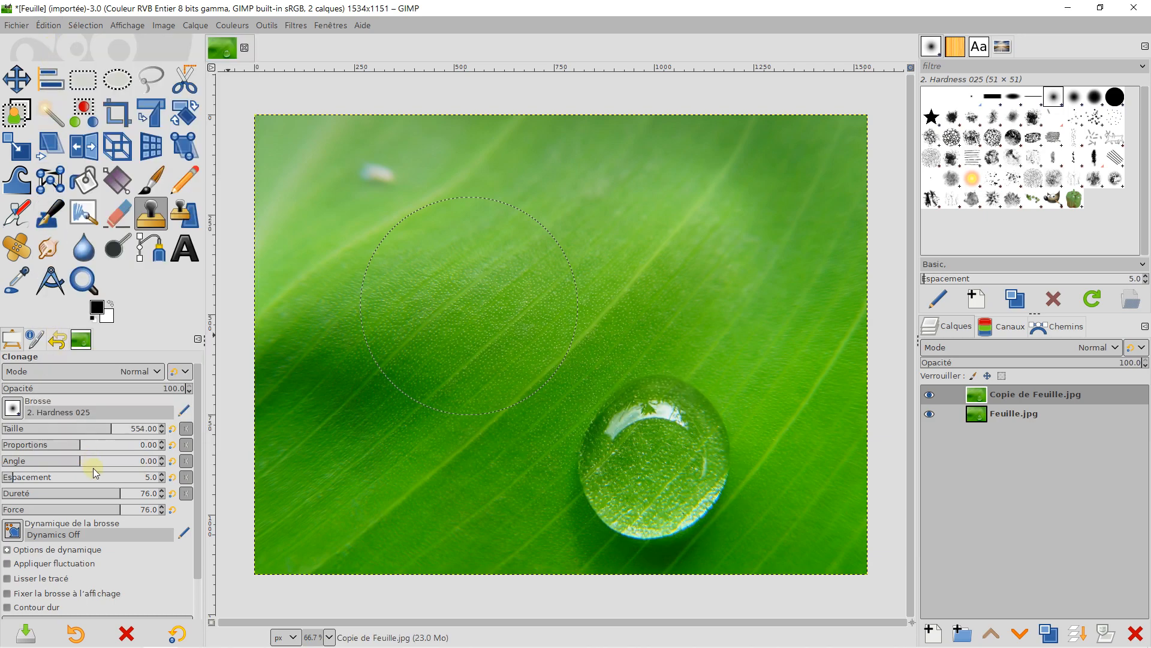
Step: Cover the water droplet with the sampled leaf texture using the Clone tool at hardness 100 and force 100
{"action": "left_click_drag", "start_coordinate": [118, 493], "coordinate": [198, 484]}
{"action": "left_click_drag", "start_coordinate": [113, 511], "coordinate": [197, 511]}
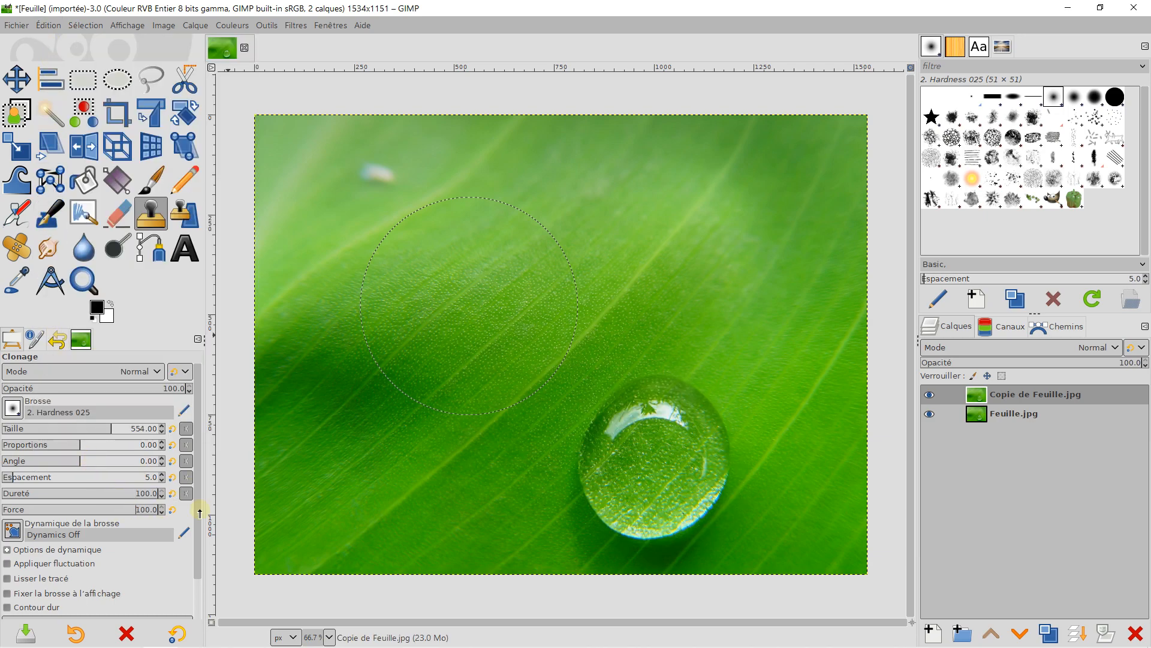
{"action": "left_click", "coordinate": [660, 457]}
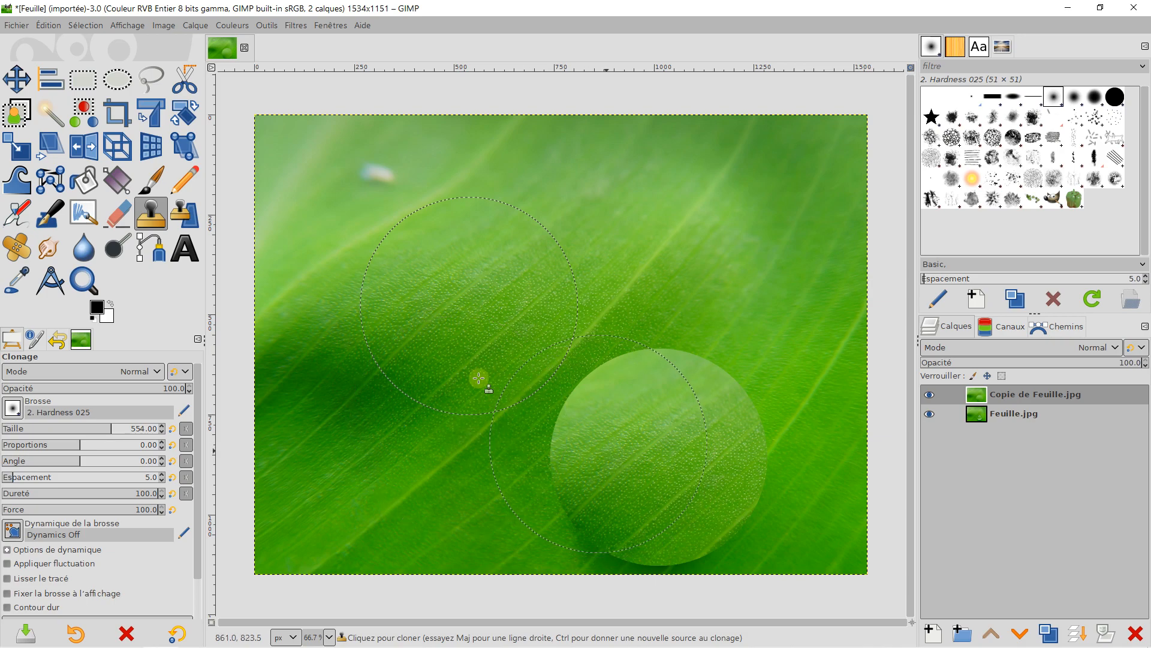
Step: Undo the last clone stamp over the droplet and lower the Clone brush to hardness 86 and force 87
{"action": "left_click", "coordinate": [48, 25]}
{"action": "left_click", "coordinate": [90, 41]}
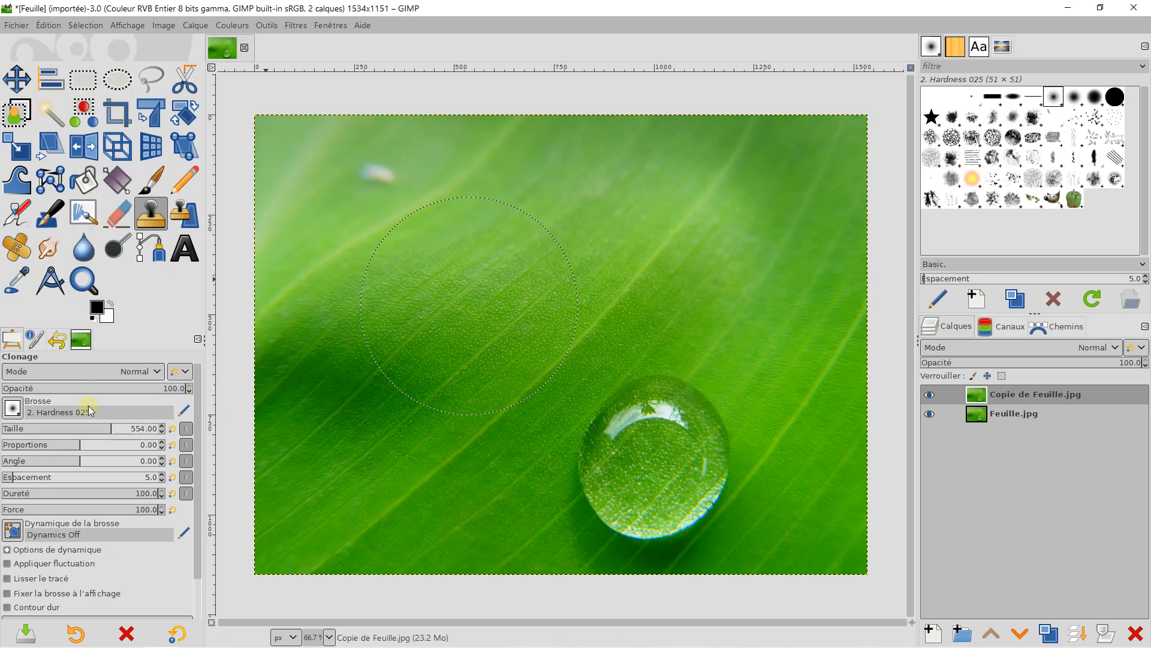
{"action": "left_click_drag", "start_coordinate": [125, 493], "coordinate": [136, 493]}
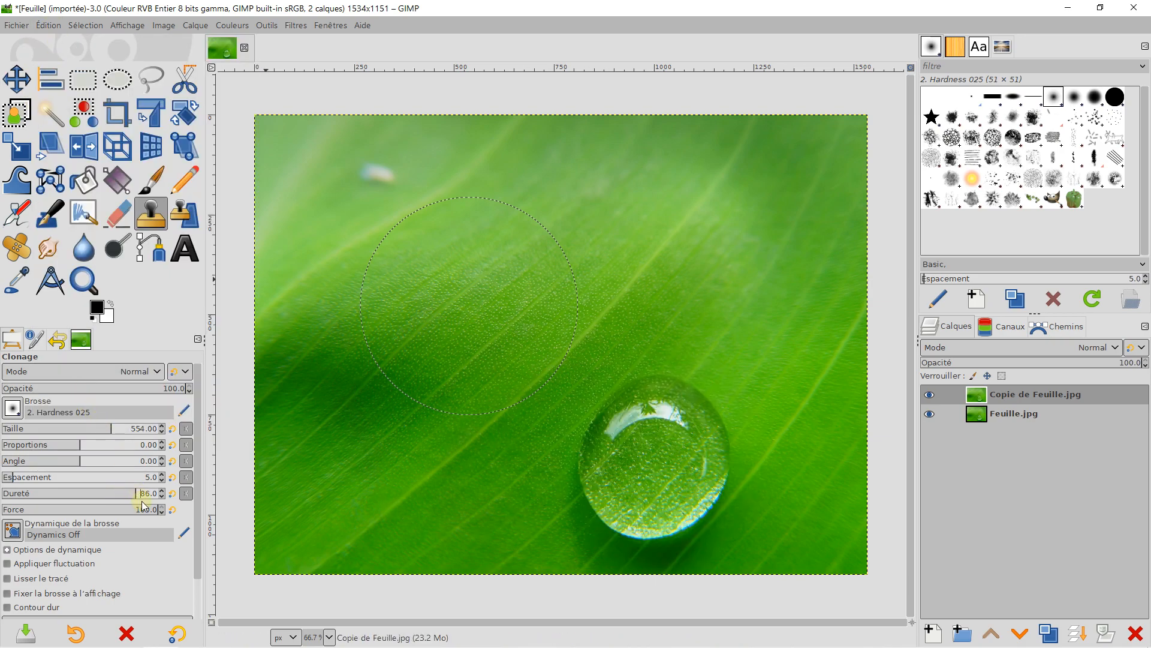
Step: Try covering the water droplet with the sampled leaf texture at hardness 86 and force 87, and undo the stamp
{"action": "left_click", "coordinate": [657, 458]}
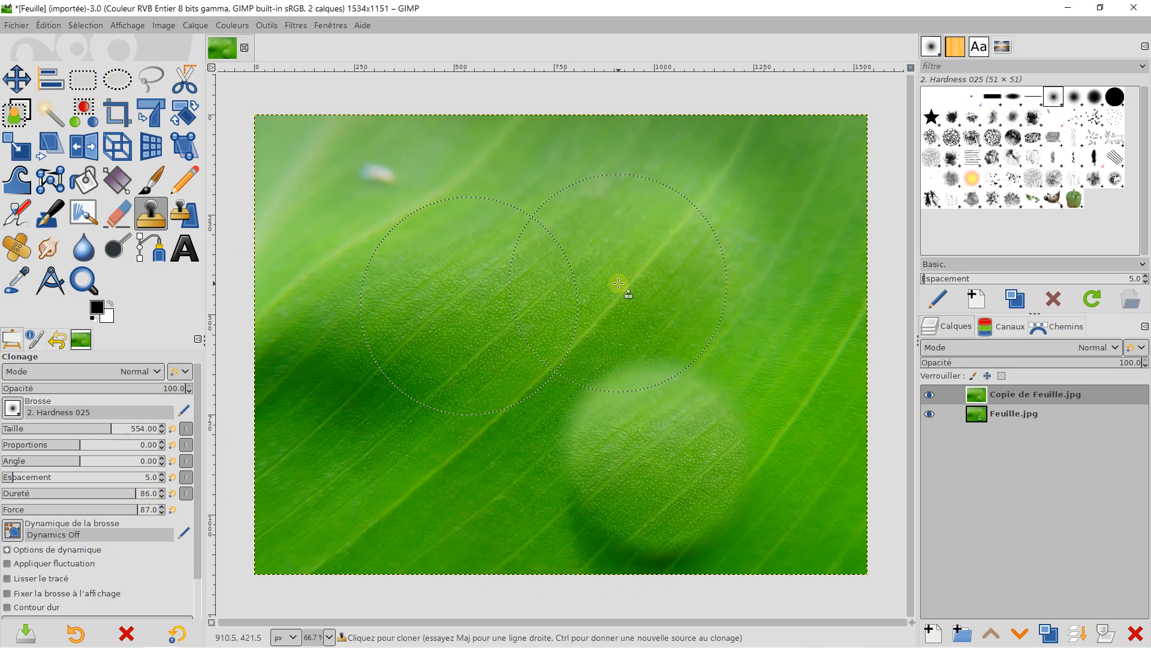
{"action": "left_click", "coordinate": [49, 27]}
{"action": "left_click", "coordinate": [66, 44]}
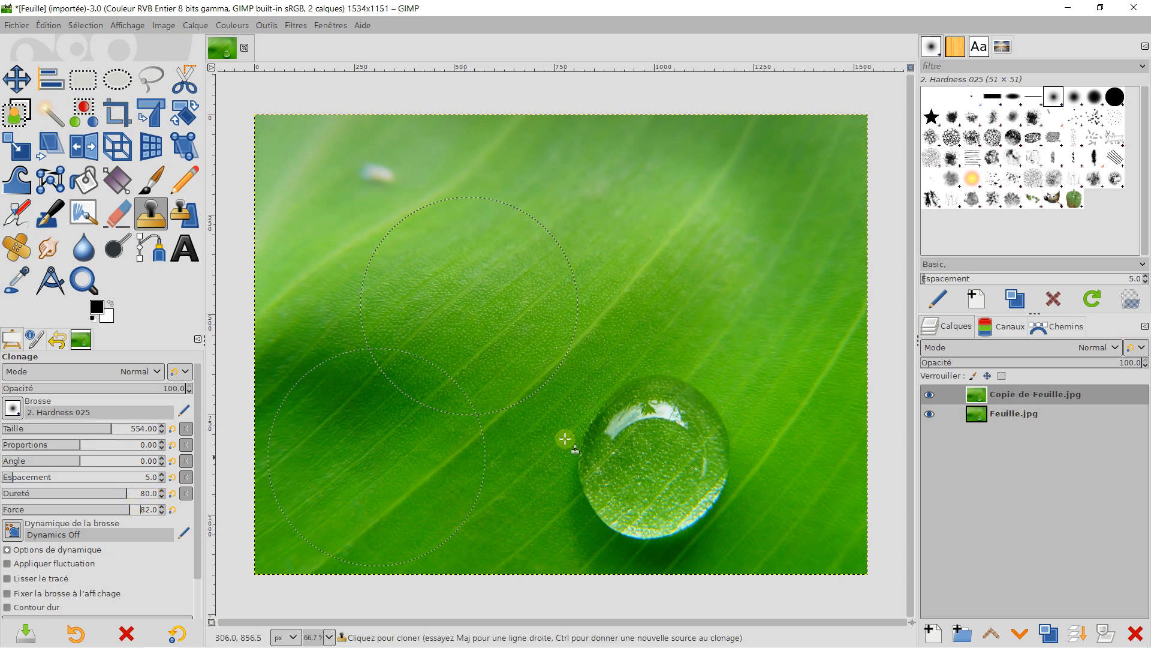
Step: Try covering the water droplet twice with leaf texture at hardness 80 and force 82, undoing each stamp
{"action": "left_click", "coordinate": [664, 455]}
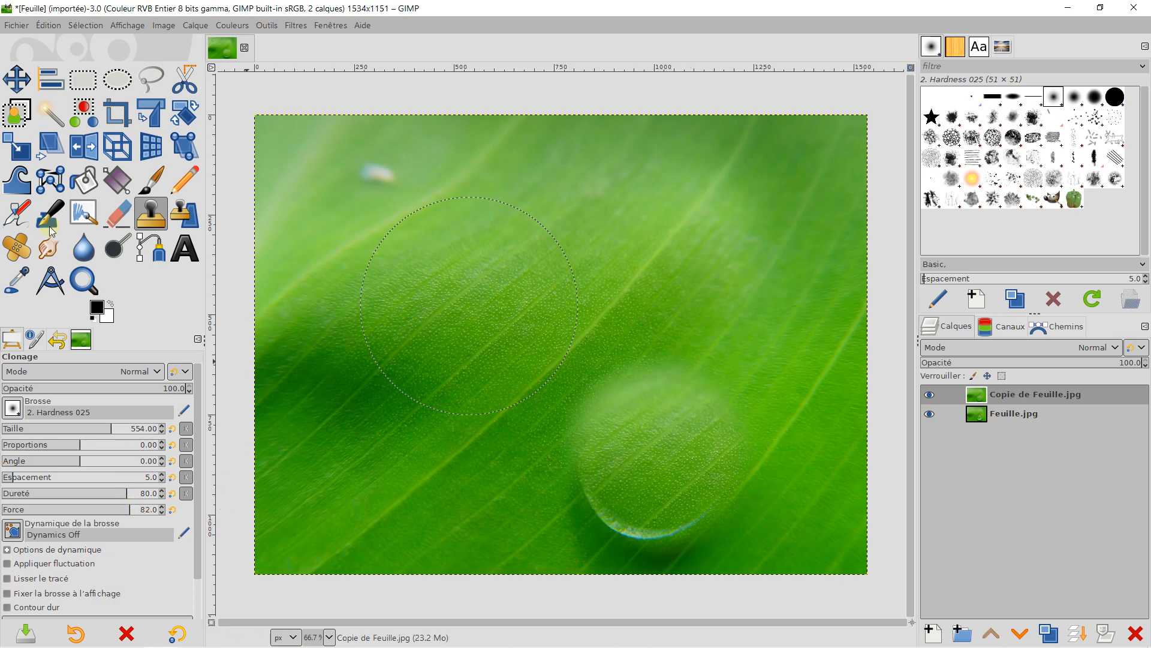
{"action": "left_click", "coordinate": [48, 25]}
{"action": "left_click", "coordinate": [56, 44]}
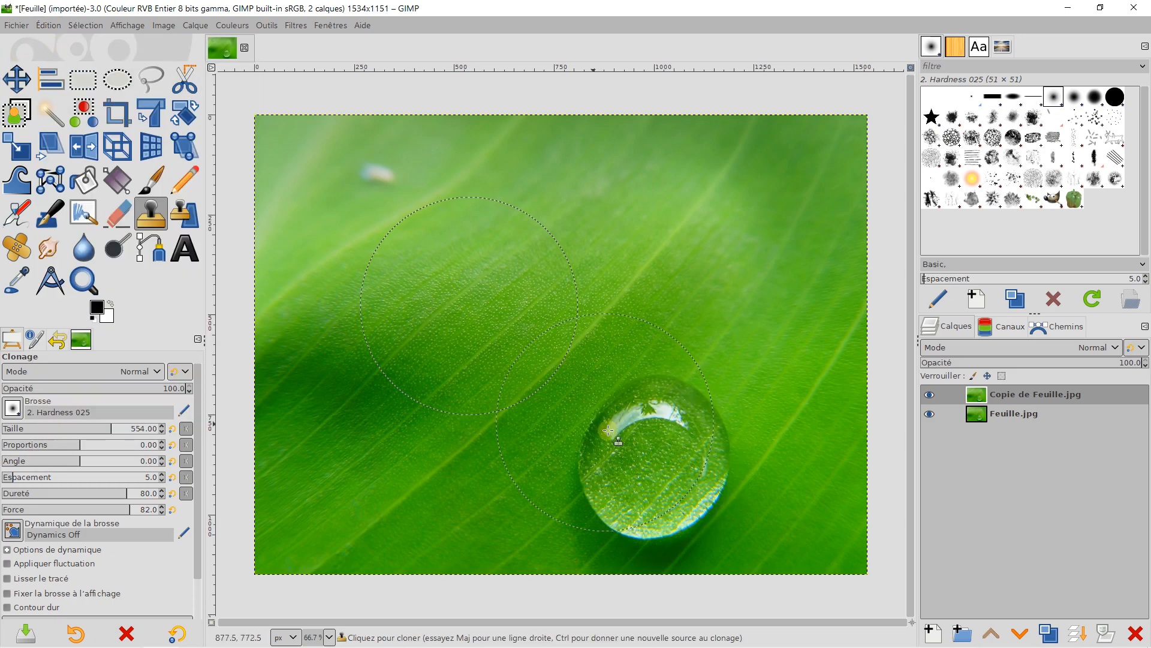
{"action": "left_click", "coordinate": [648, 474]}
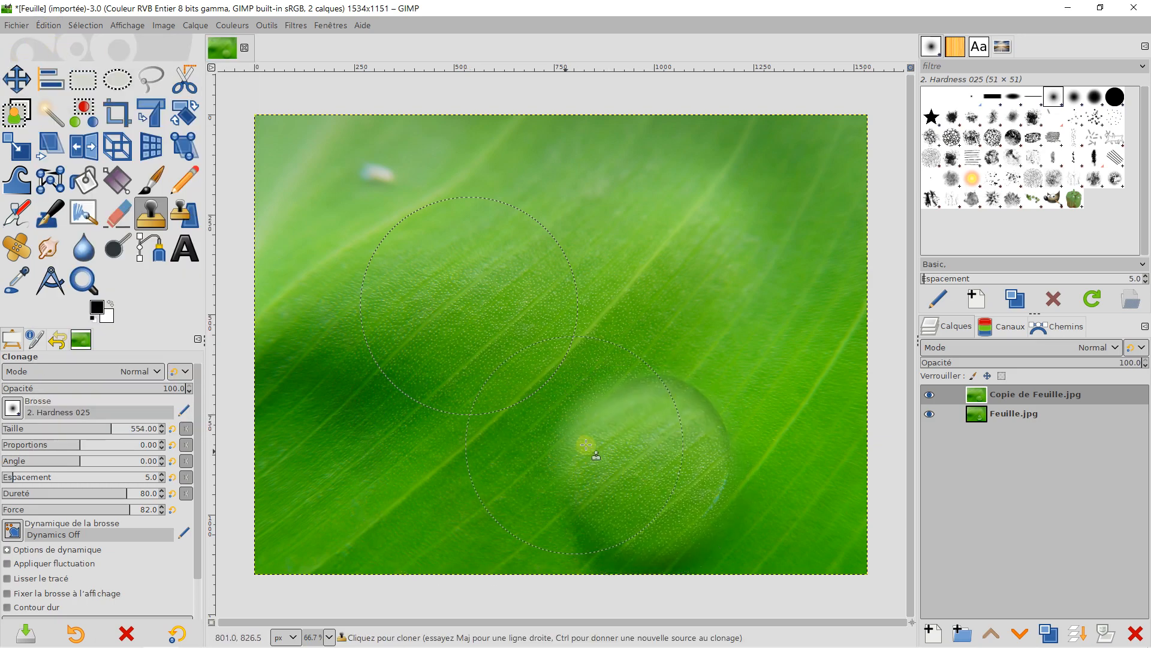
{"action": "left_click", "coordinate": [50, 26]}
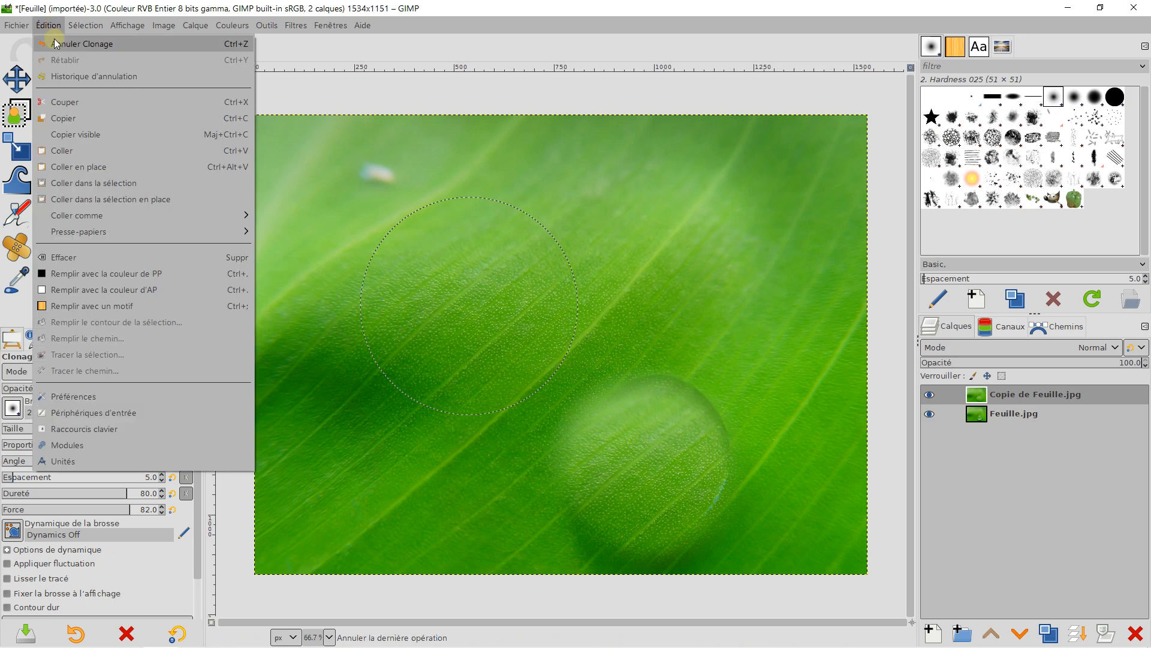
{"action": "left_click", "coordinate": [59, 44]}
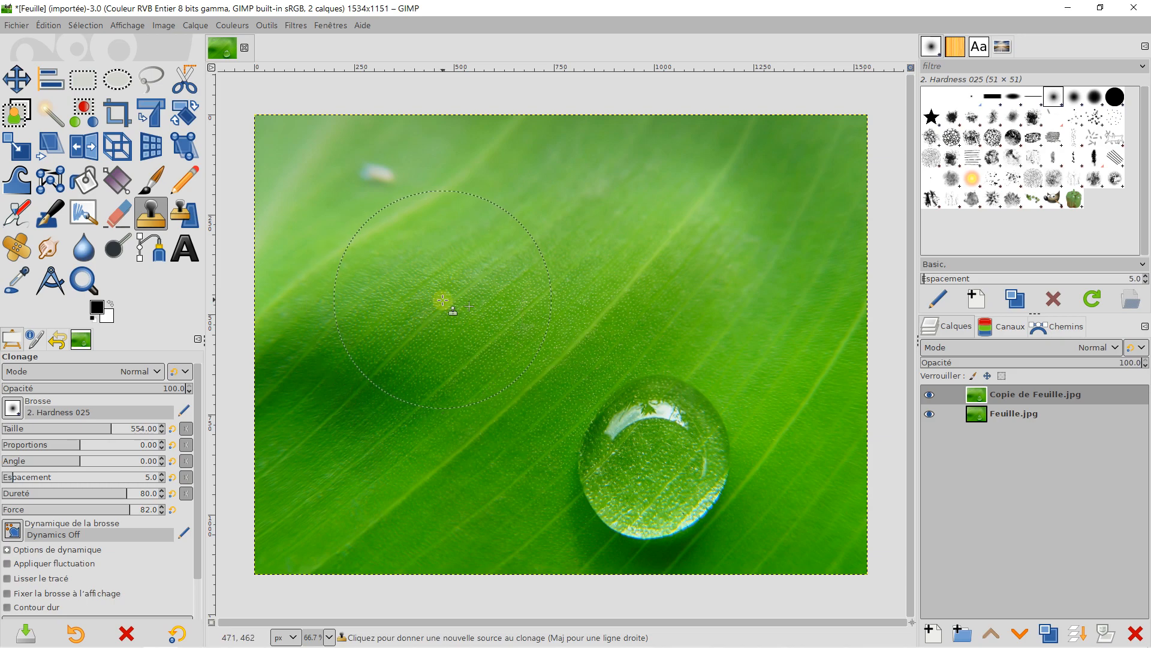
Step: Sample a new clone source slightly lower left on the plain leaf texture, test it over the droplet, and undo the stamp
{"action": "left_click", "coordinate": [413, 324], "text": "ctrl"}
{"action": "left_click", "coordinate": [662, 451]}
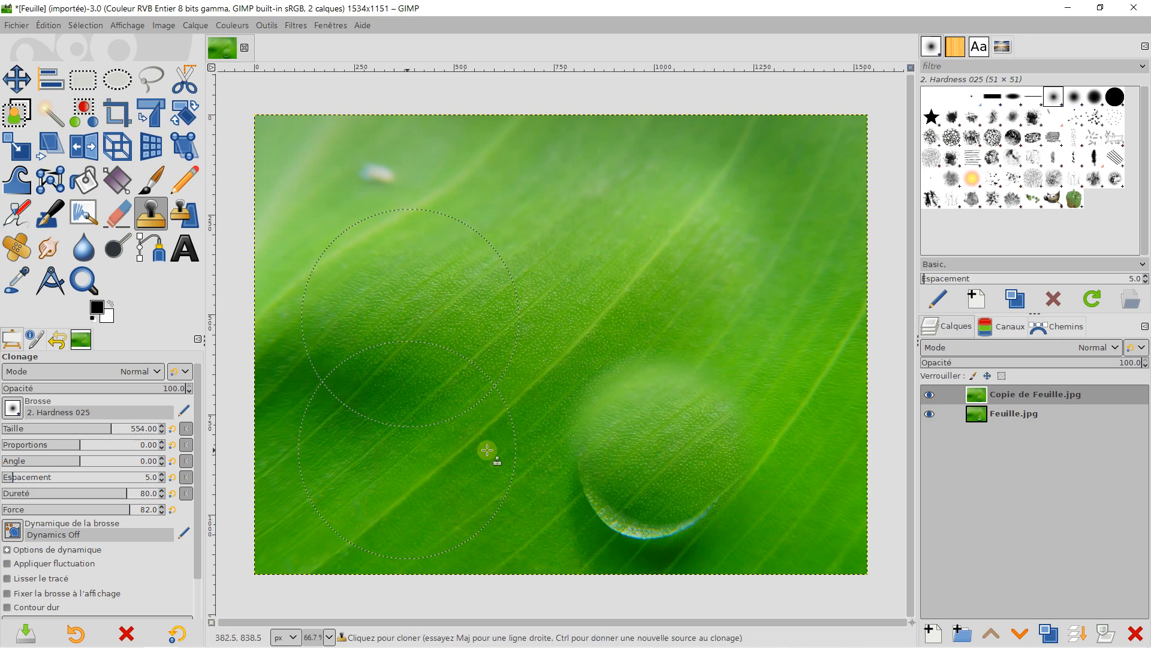
{"action": "left_click", "coordinate": [38, 26]}
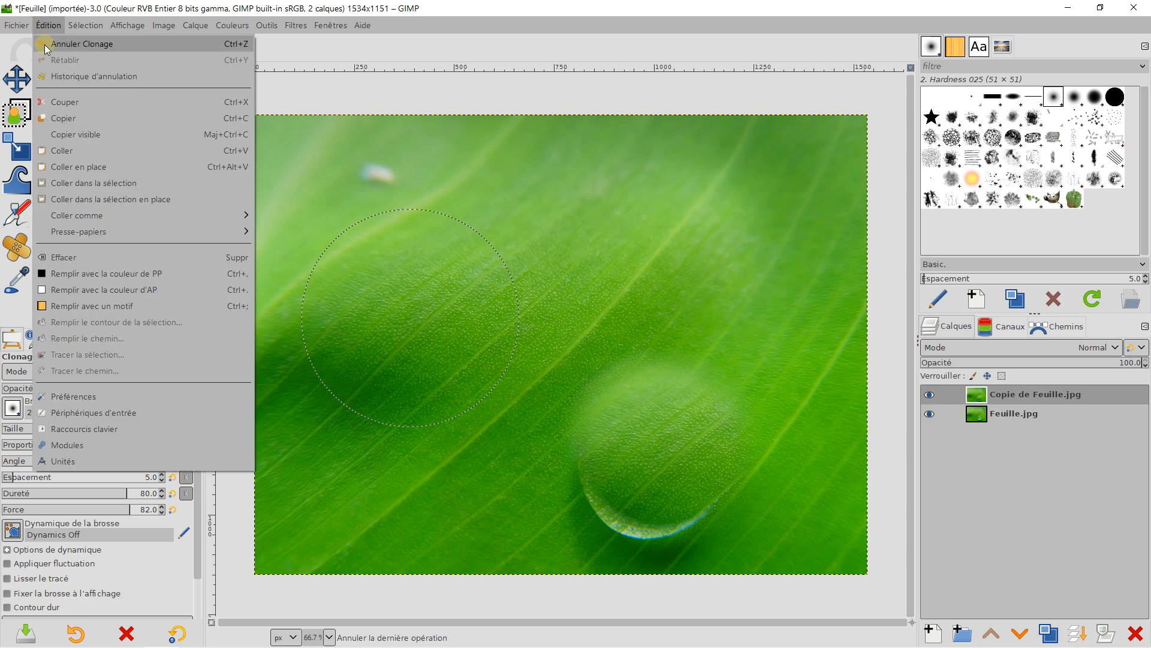
{"action": "left_click", "coordinate": [60, 42]}
Step: Cover the whole water droplet with several overlapping clone stamps of the newly sampled leaf texture at hardness 80 and force 82
{"action": "left_click", "coordinate": [645, 461]}
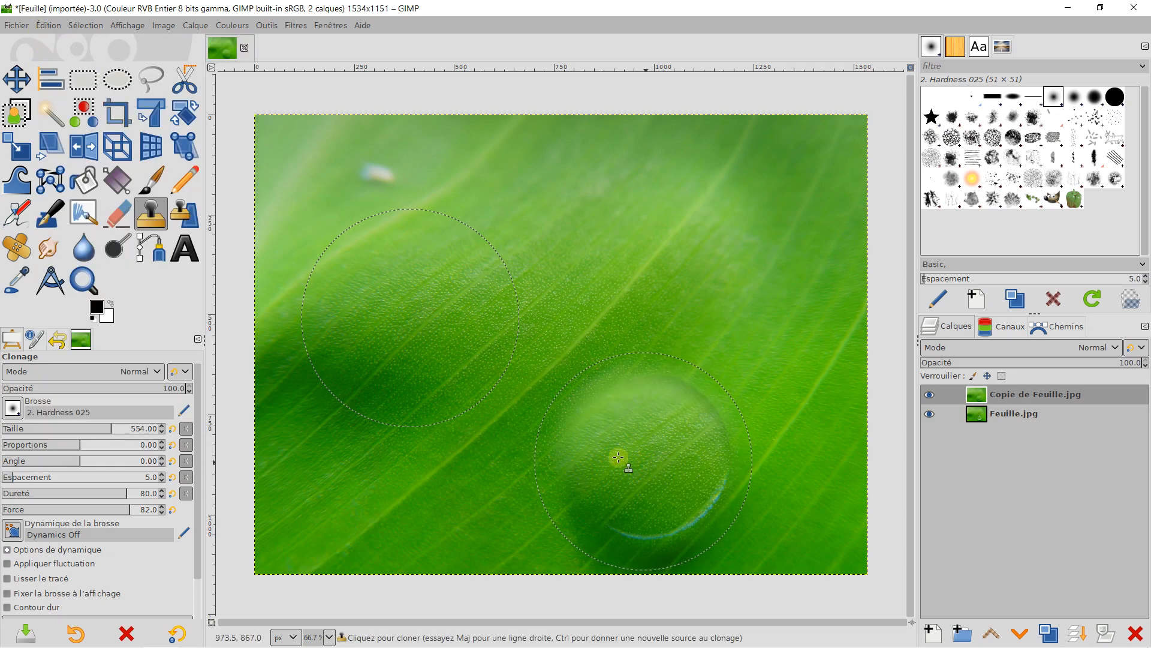
{"action": "left_click", "coordinate": [668, 452]}
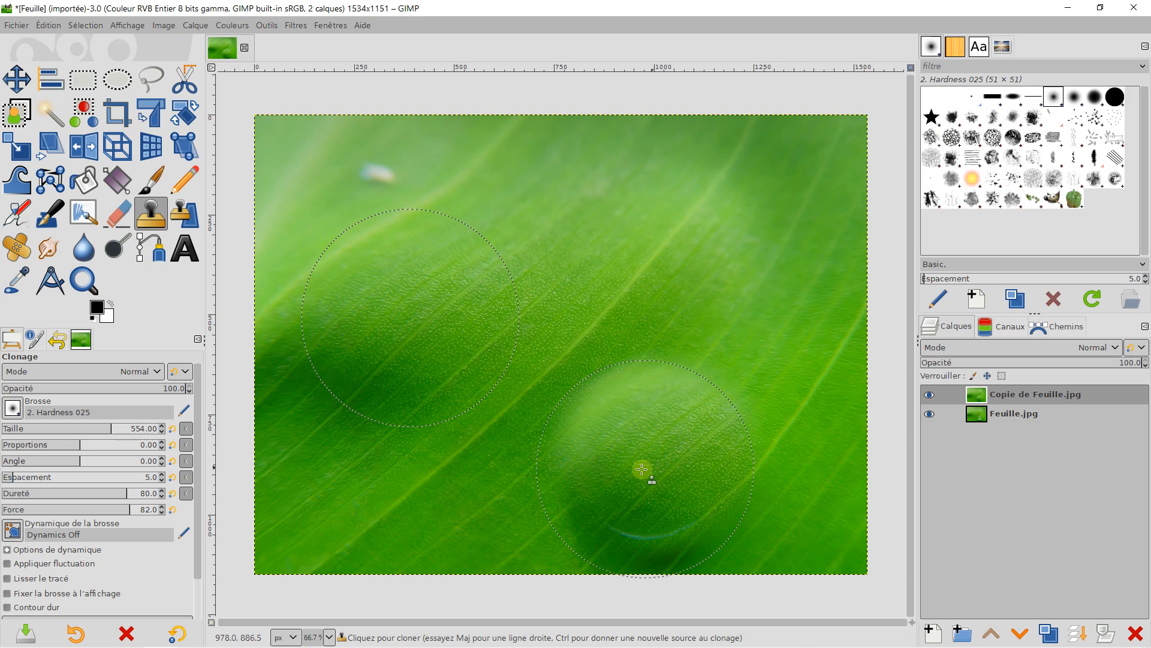
{"action": "left_click", "coordinate": [637, 472]}
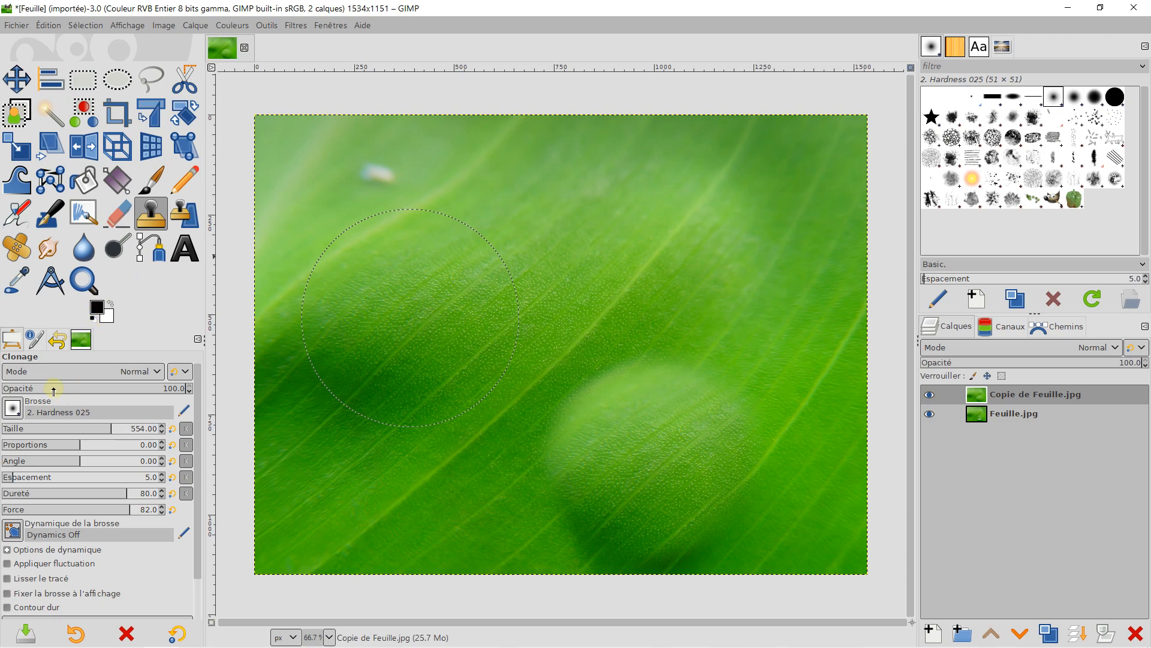
{"action": "left_click", "coordinate": [22, 410]}
{"action": "left_click", "coordinate": [21, 410]}
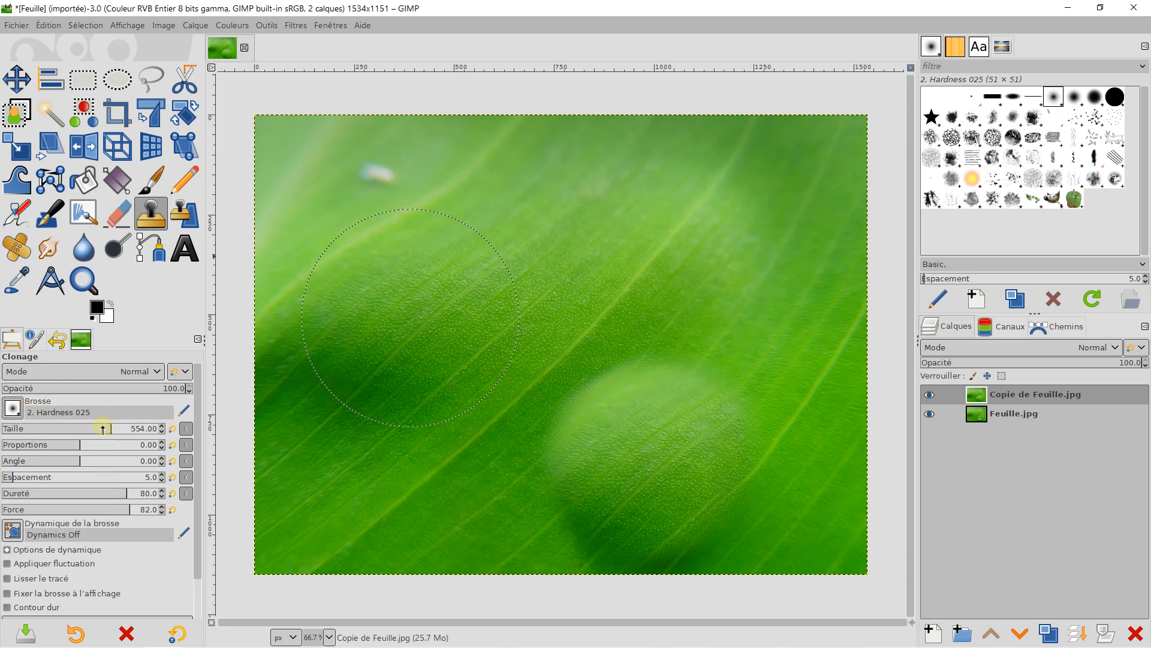